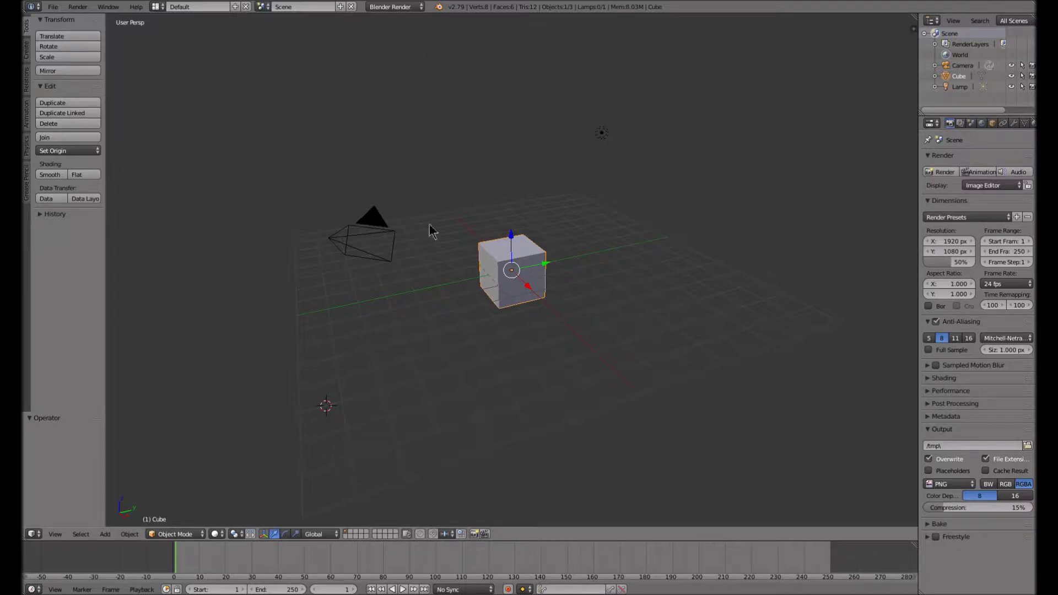
# Select the camera, the lamp and the cube one after another in the 3D view, ending on the cube
pyautogui.moveTo(474, 162); pyautogui.dragTo(376, 242, button='middle')
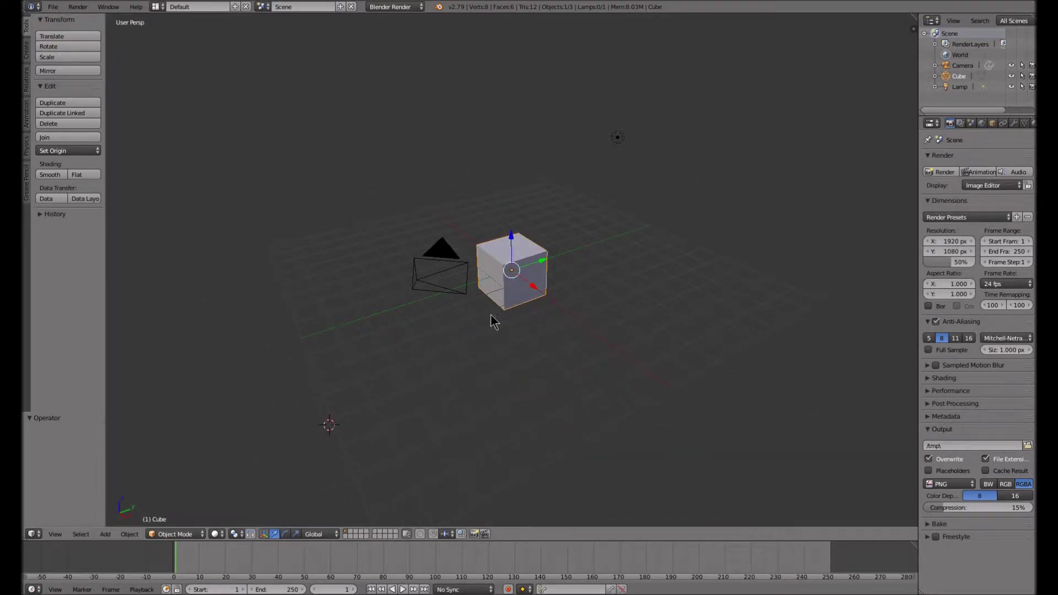
pyautogui.moveTo(503, 292); pyautogui.dragTo(454, 281, button='middle')
pyautogui.rightClick(241, 184)
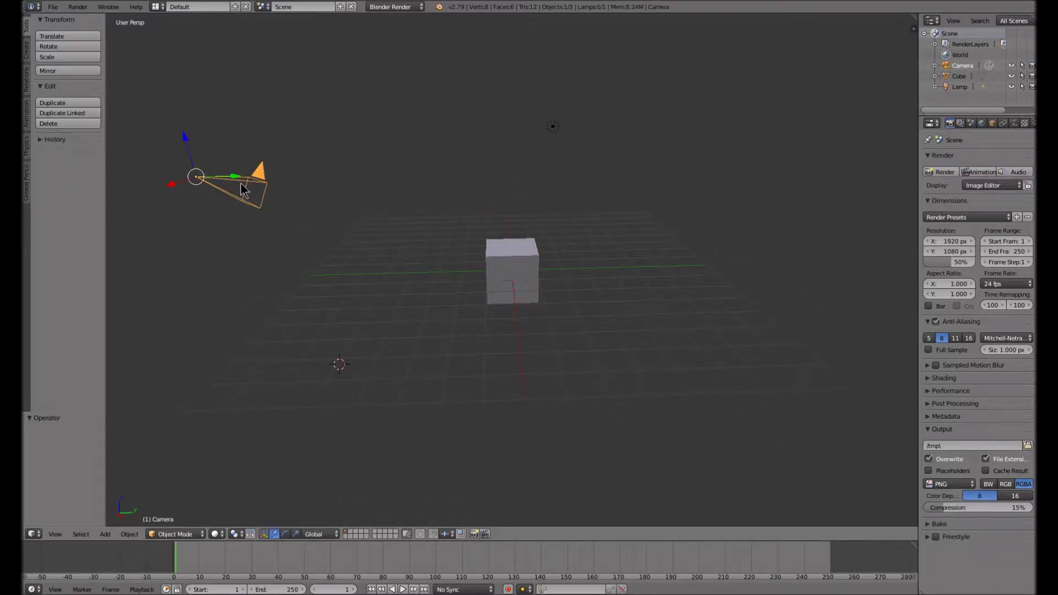
pyautogui.rightClick(553, 127)
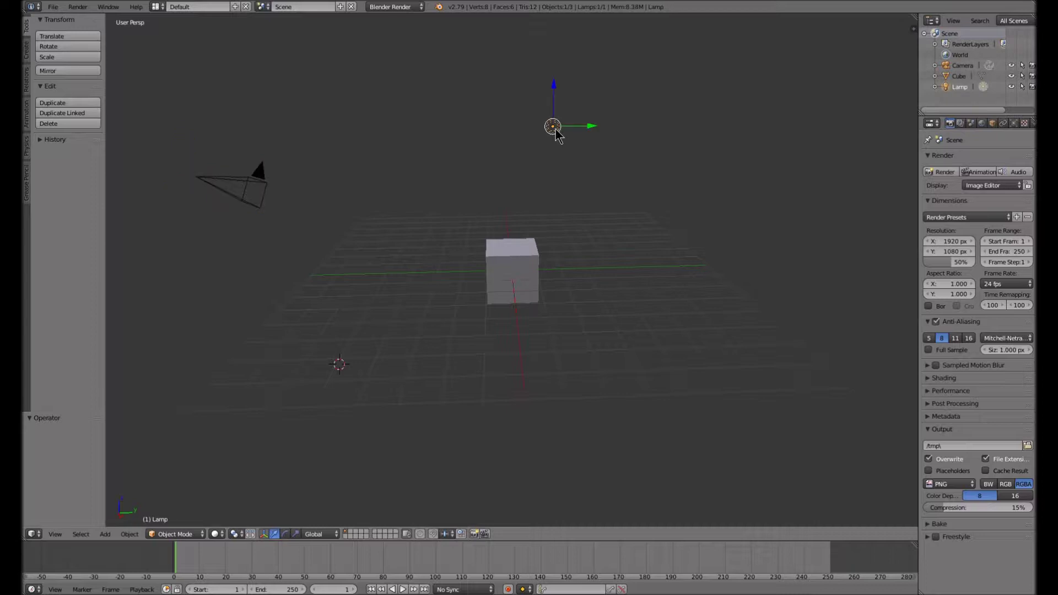
pyautogui.rightClick(514, 270)
pyautogui.moveTo(515, 270); pyautogui.dragTo(541, 269, button='middle')
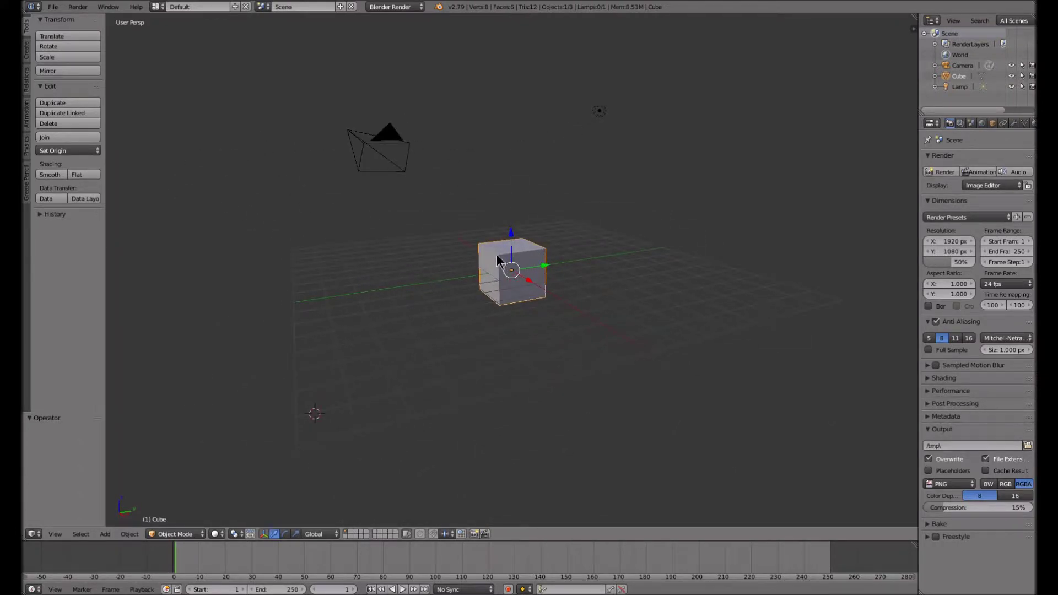
# Switch the selection twice through the lamp, the camera and the cube, finishing with the cube selected
pyautogui.rightClick(600, 115)
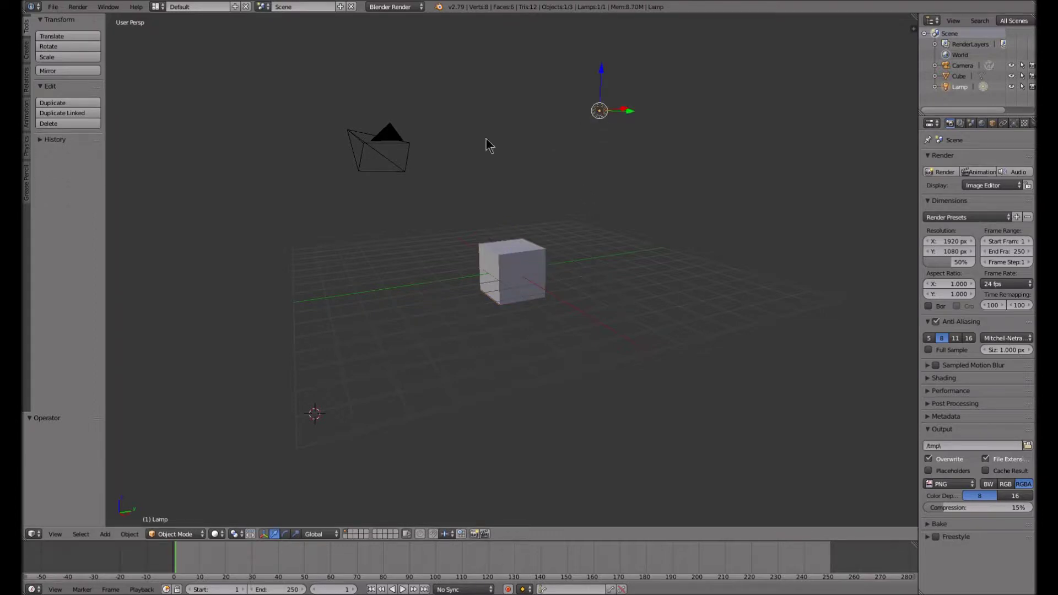
pyautogui.rightClick(372, 154)
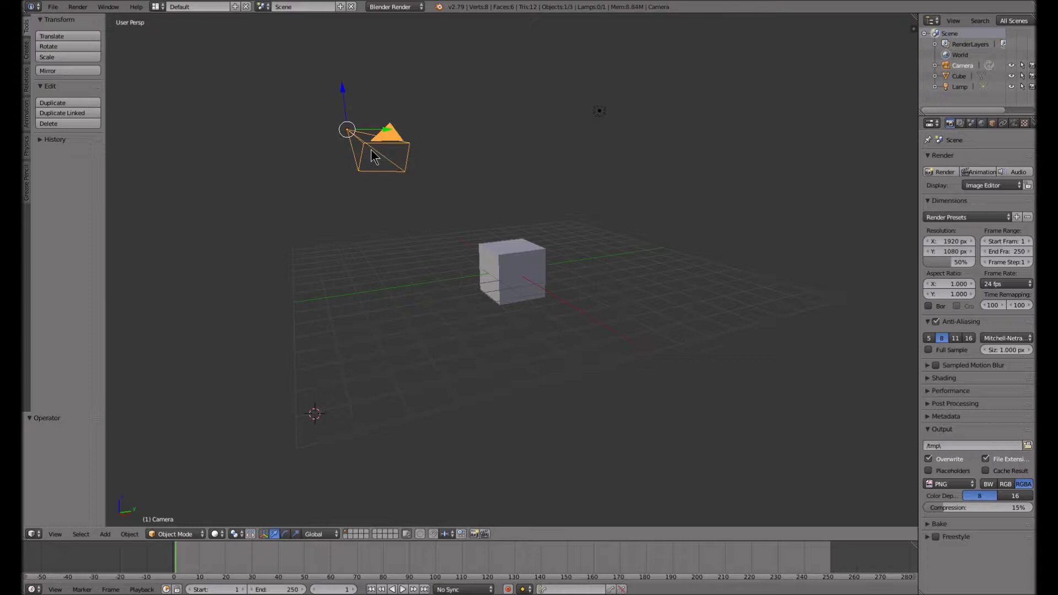
pyautogui.rightClick(521, 264)
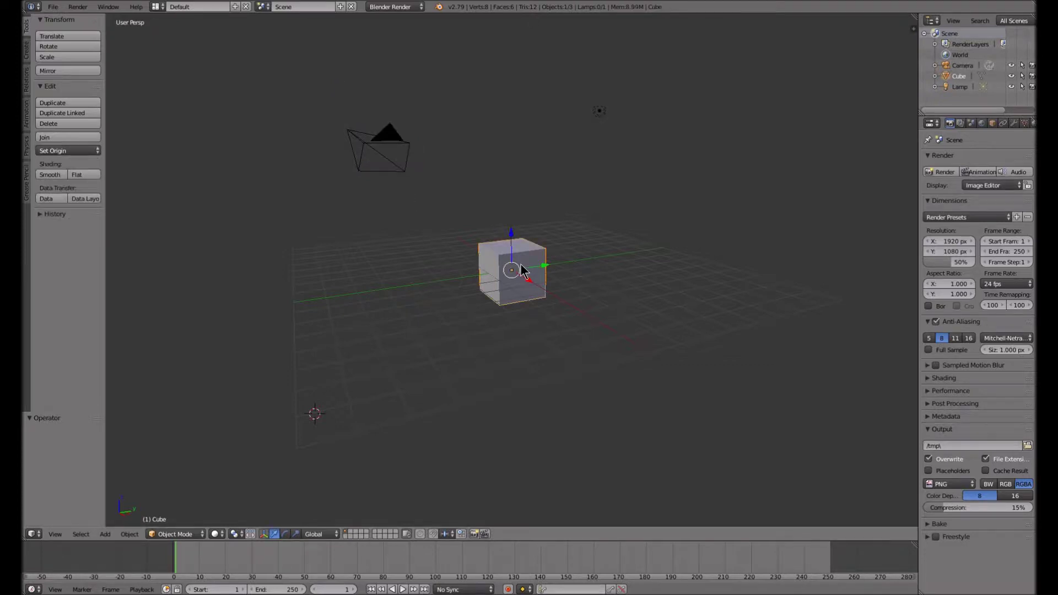
pyautogui.rightClick(600, 114)
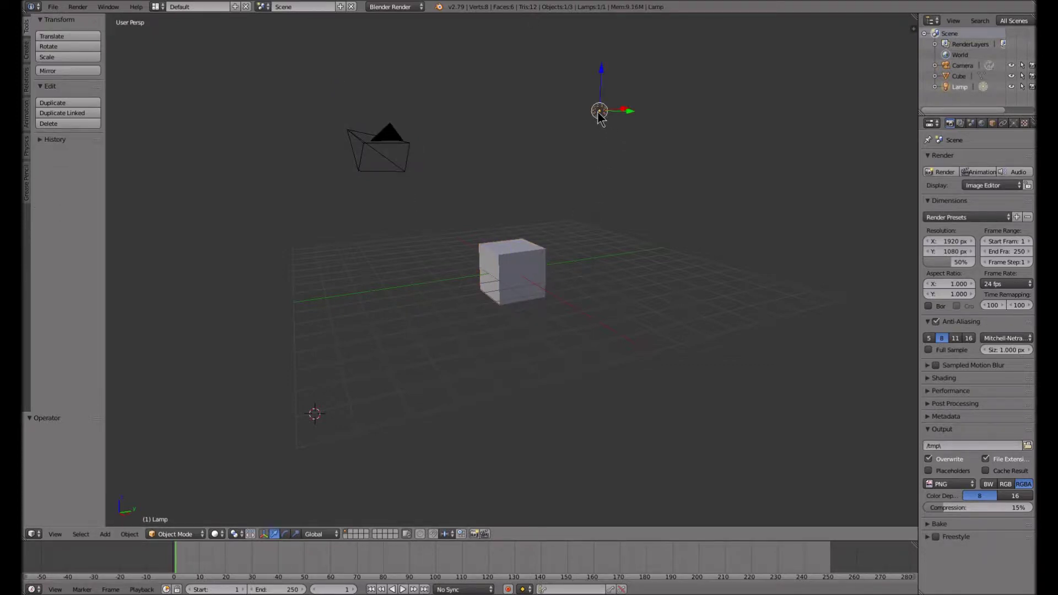
pyautogui.rightClick(388, 149)
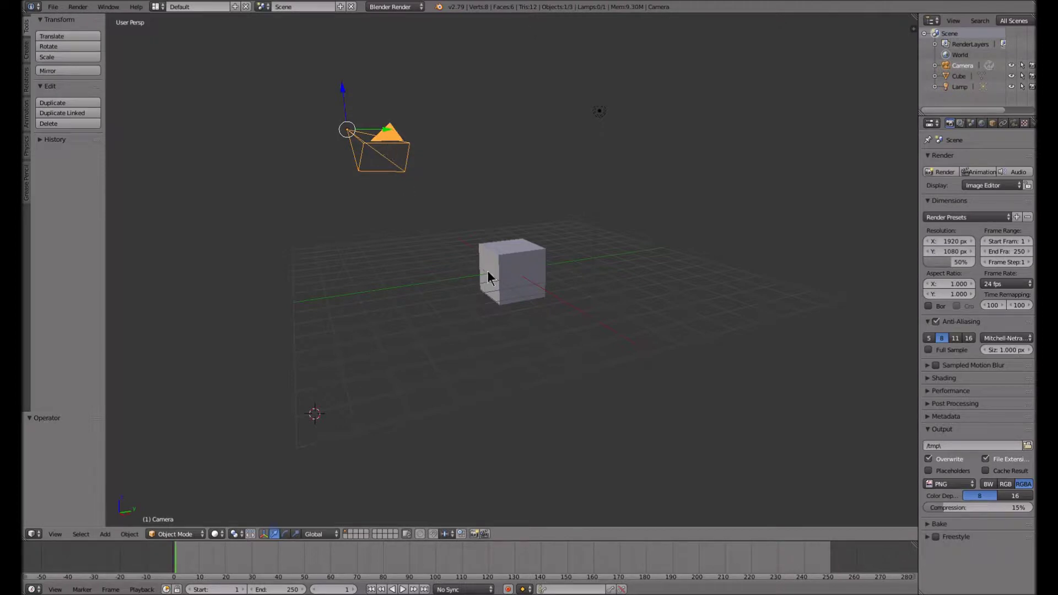
pyautogui.rightClick(503, 267)
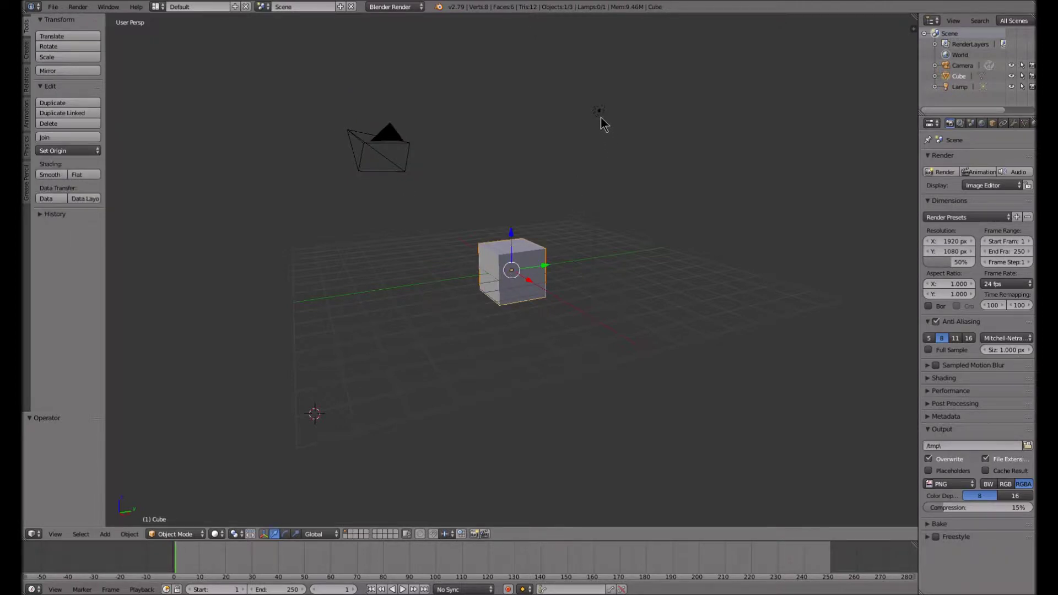
# Select the lamp, camera and cube in turn, followed by the lamp again and finally the camera
pyautogui.rightClick(601, 114)
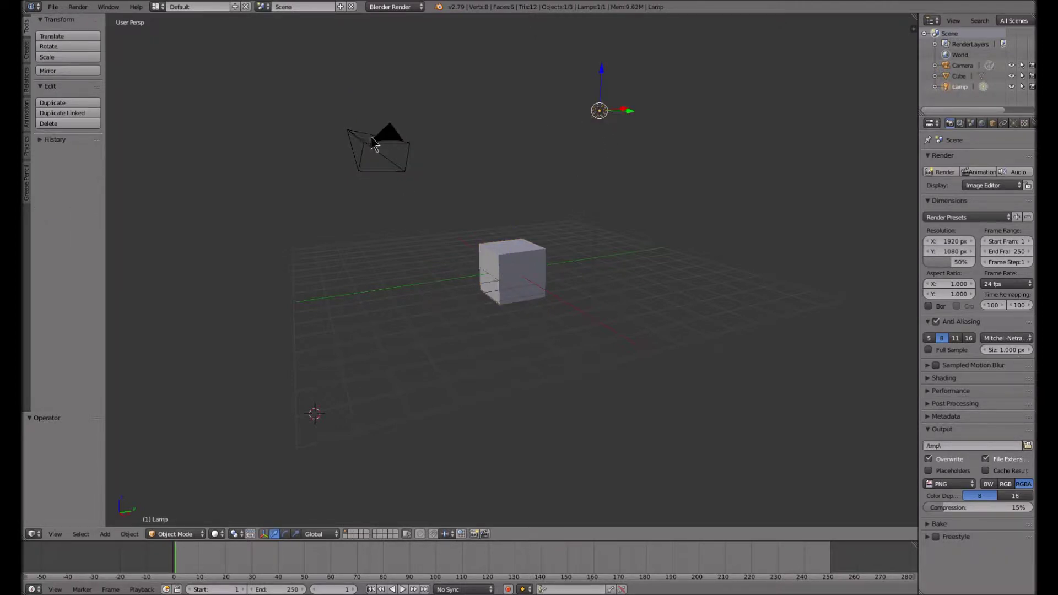
pyautogui.rightClick(371, 137)
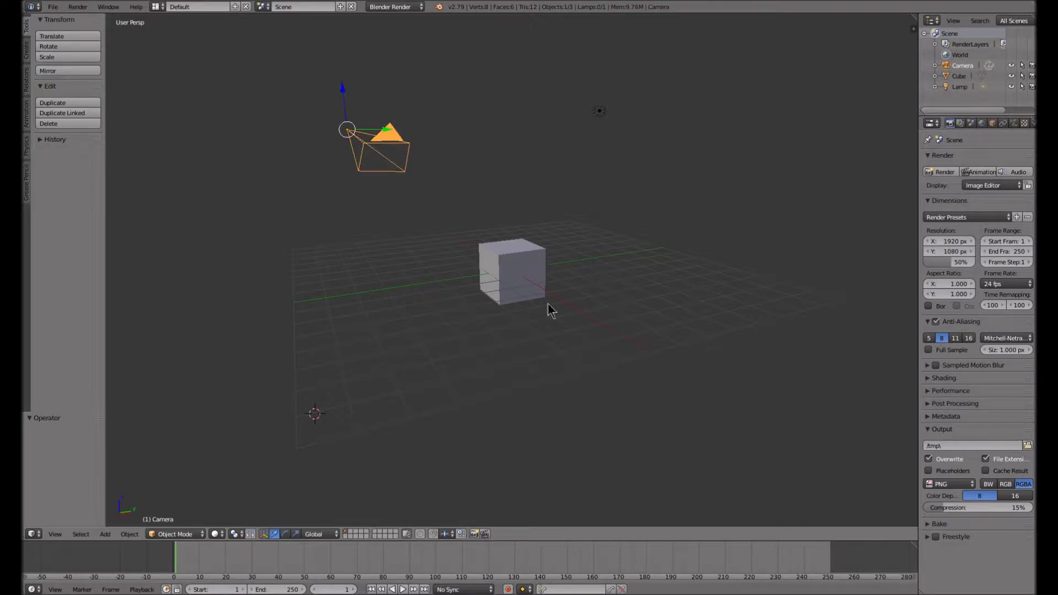
pyautogui.rightClick(523, 278)
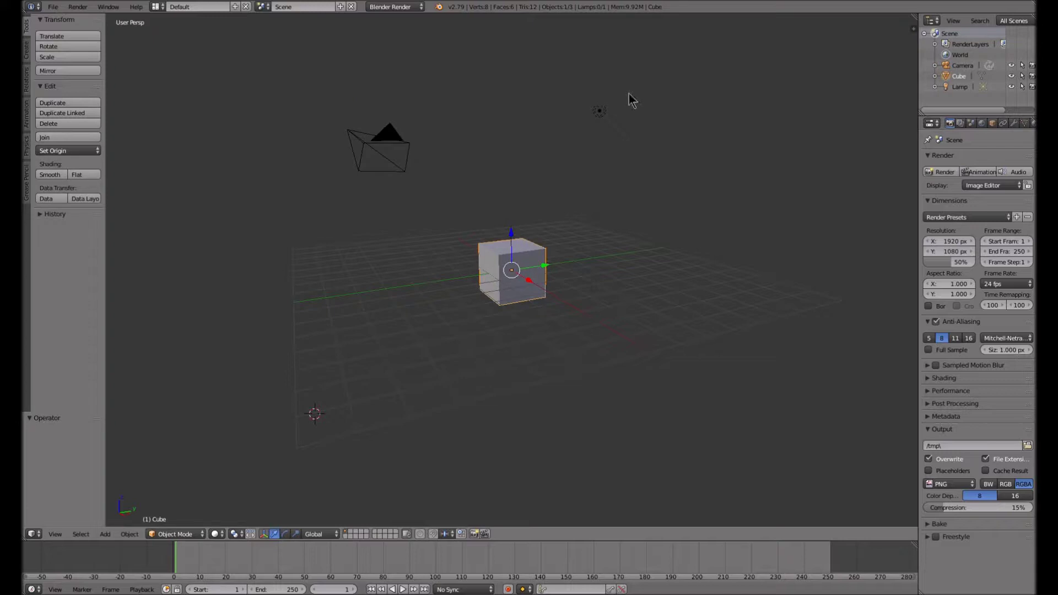
pyautogui.rightClick(602, 117)
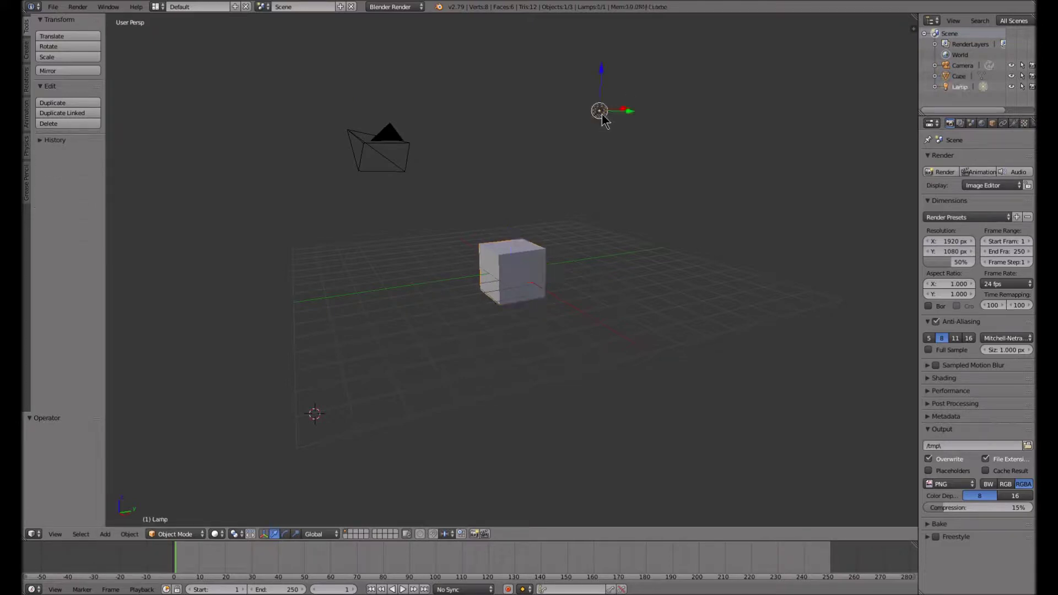
pyautogui.rightClick(387, 165)
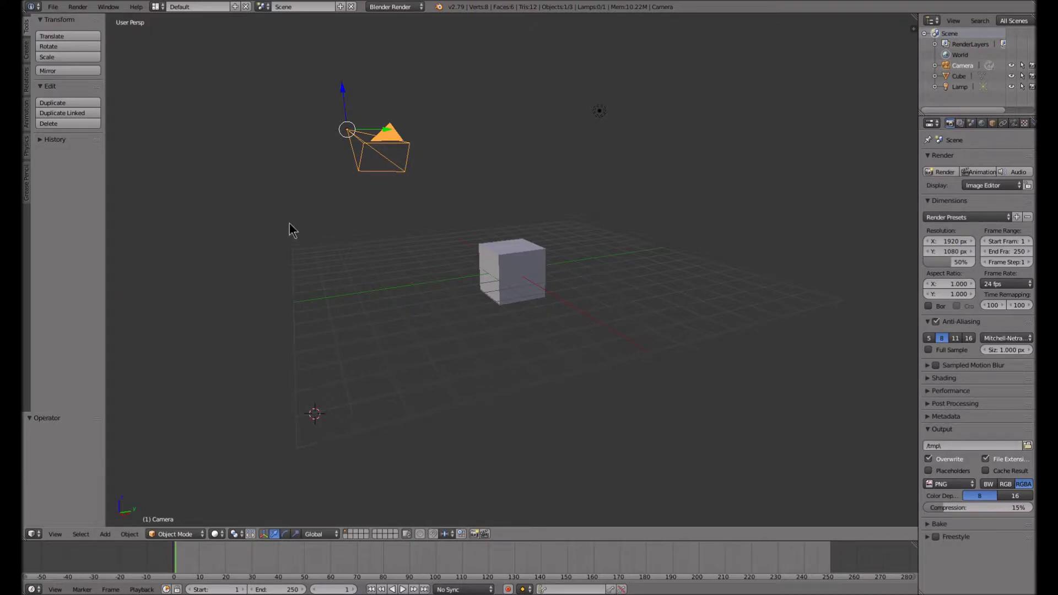
pyautogui.moveTo(289, 223); pyautogui.dragTo(517, 230, button='middle')
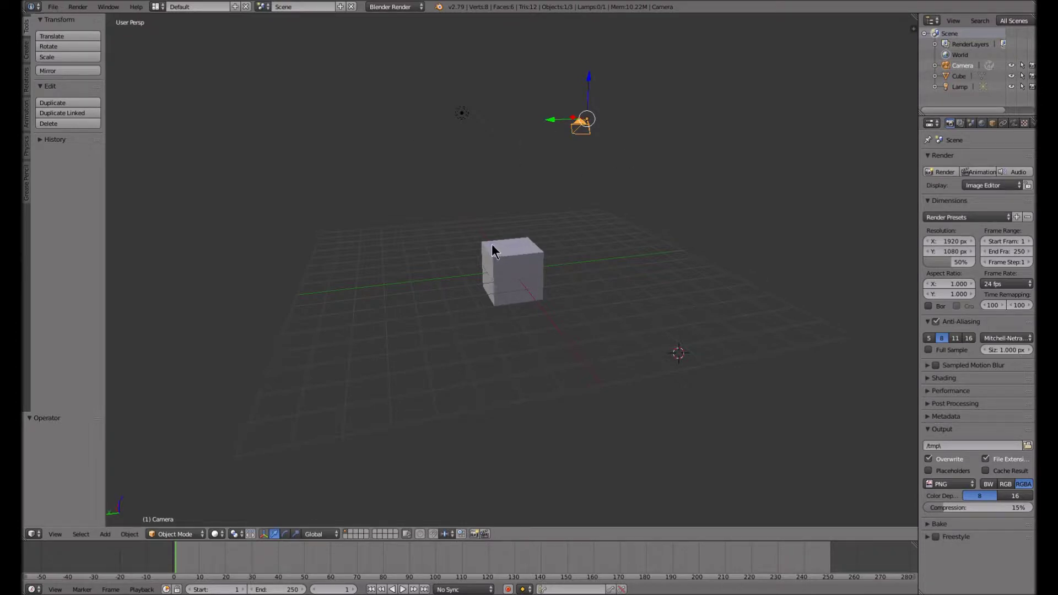
pyautogui.click(53, 8)
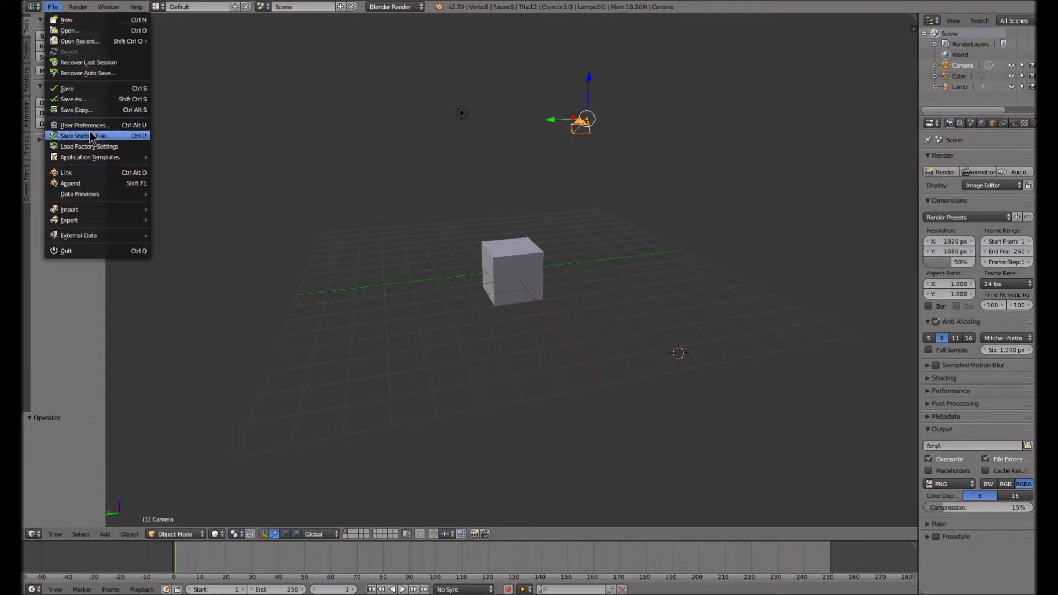
pyautogui.press('Escape')
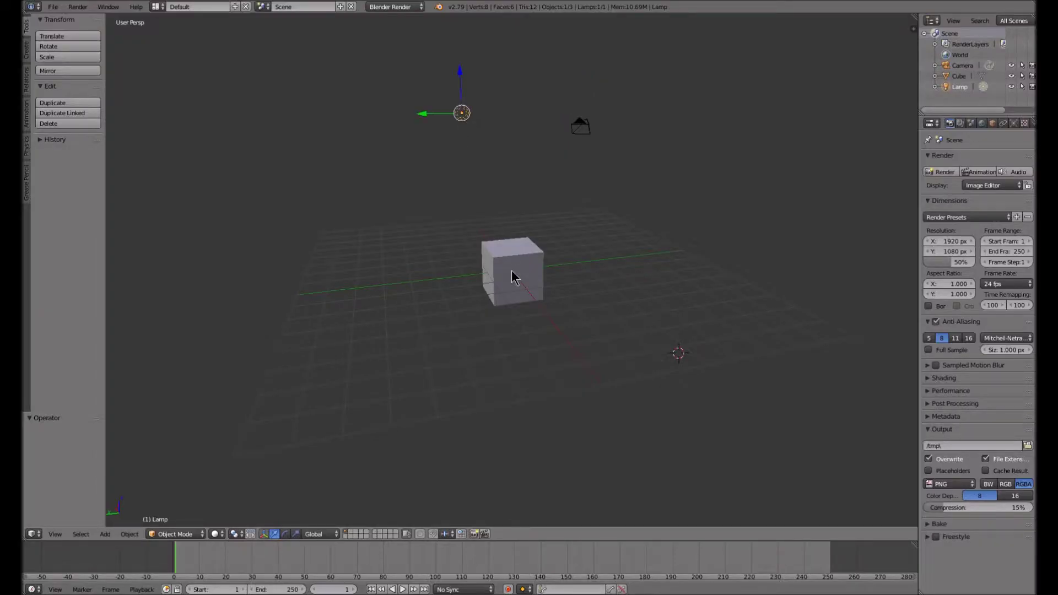
# Select the cube, the camera and finally the lamp, leaving only the lamp selected
pyautogui.click(513, 276)
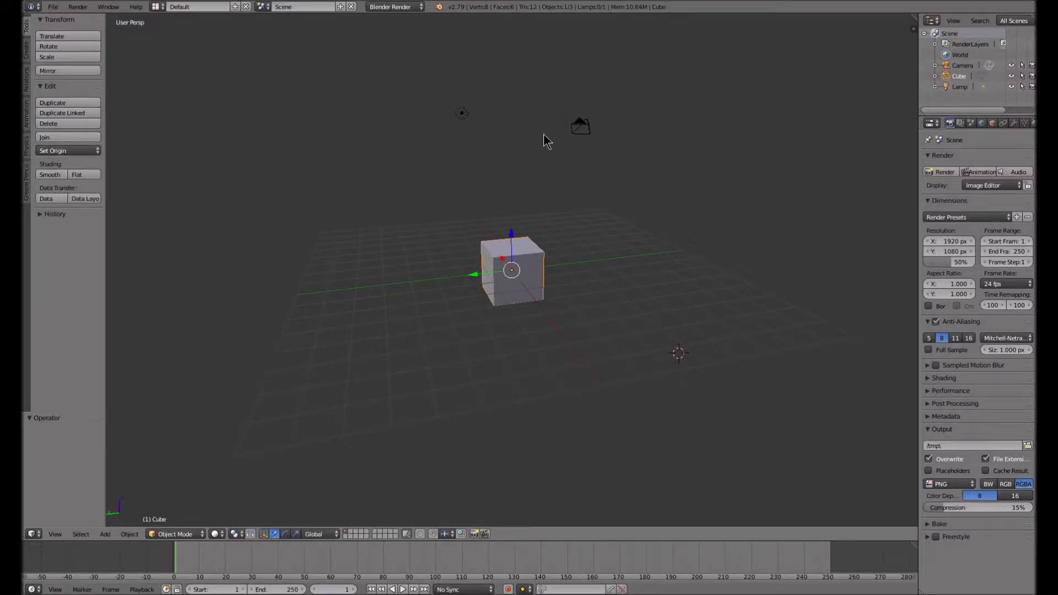
pyautogui.rightClick(588, 127)
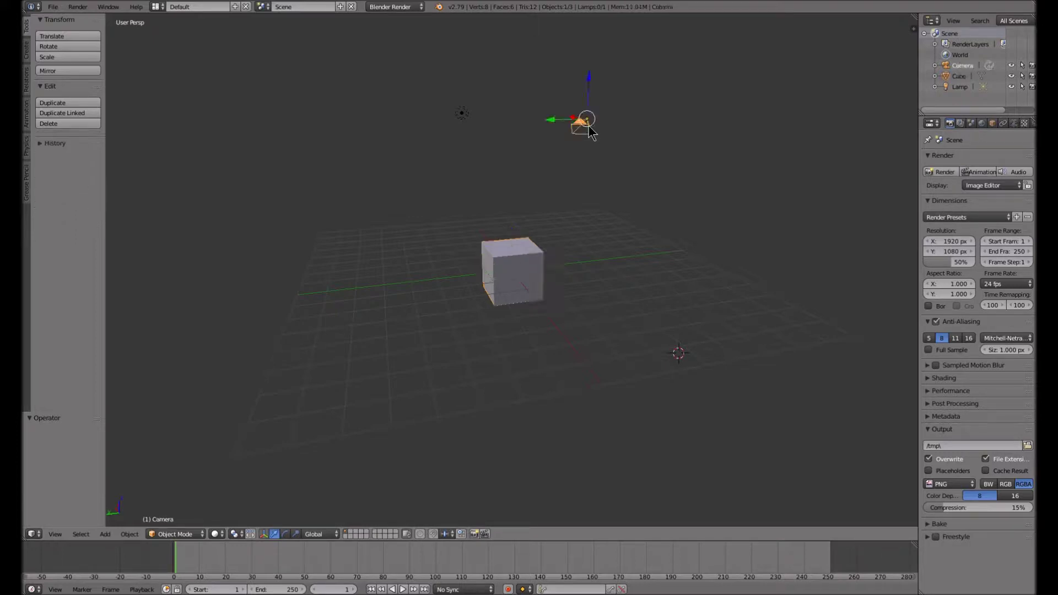
pyautogui.rightClick(462, 114)
# Examine the cube, camera and lamp layout from several sides and from above, both close up and from far away
pyautogui.moveTo(579, 165); pyautogui.dragTo(549, 419, button='middle')
pyautogui.scroll(5, 541, 378)
pyautogui.scroll(-6, 541, 378)
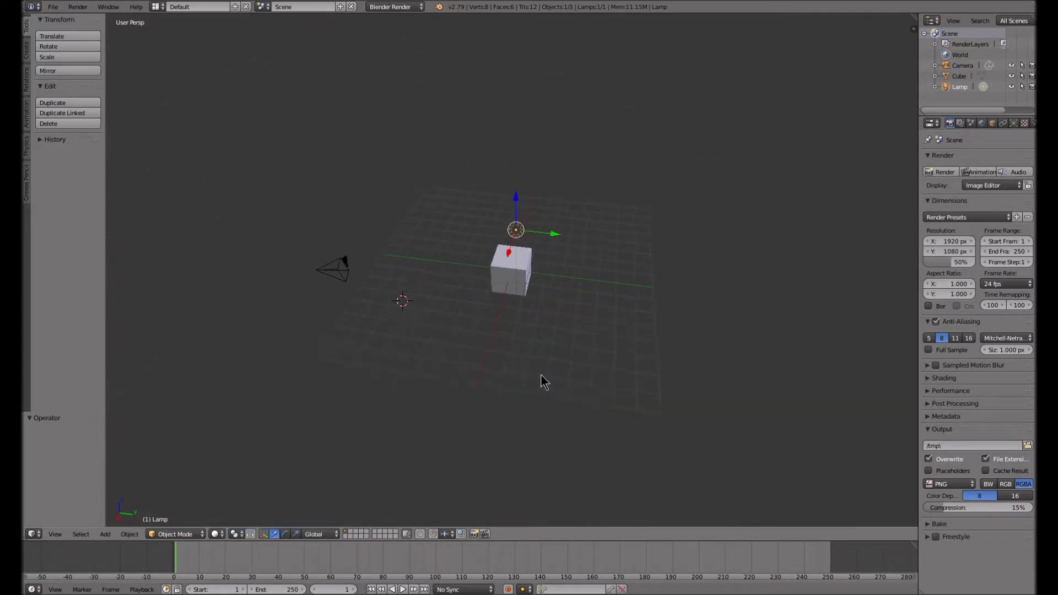
pyautogui.moveTo(687, 292); pyautogui.dragTo(524, 242, button='middle')
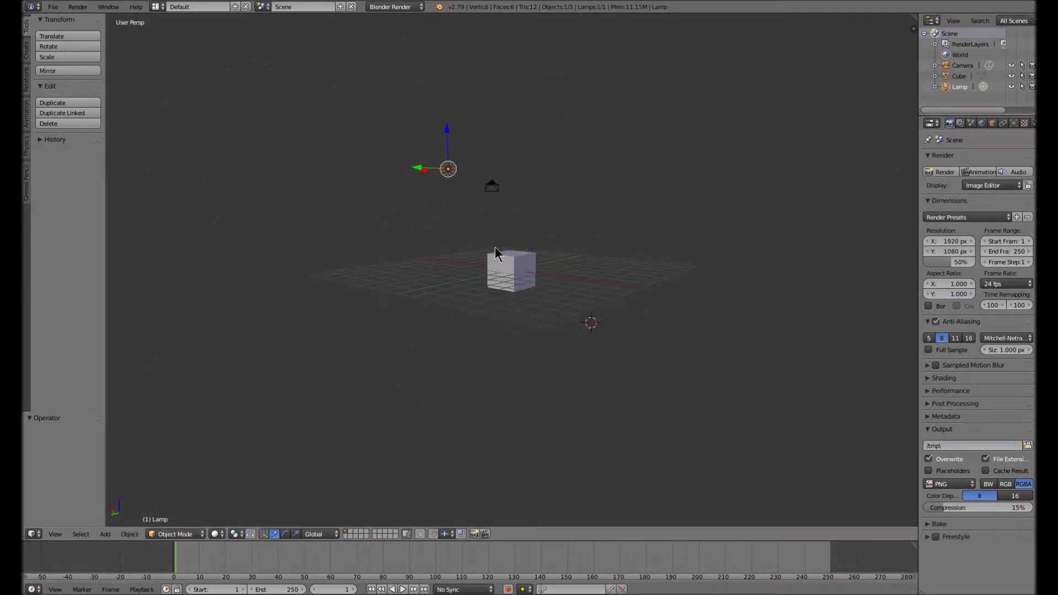
pyautogui.scroll(3, 478, 250)
pyautogui.scroll(4, 478, 249)
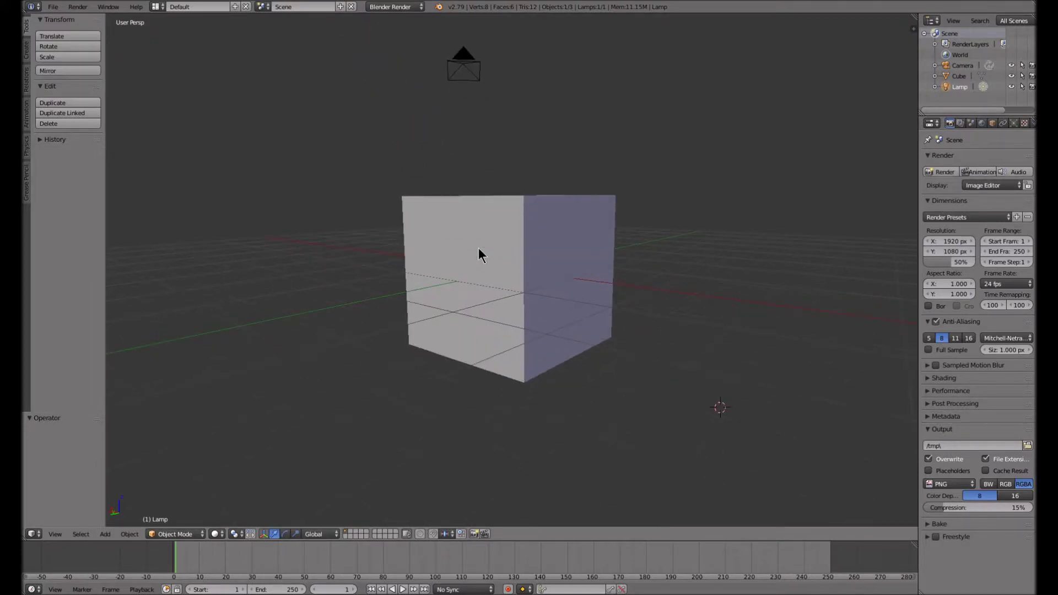
pyautogui.moveTo(467, 164); pyautogui.dragTo(505, 277, button='middle')
pyautogui.scroll(-2, 505, 273)
pyautogui.scroll(-7, 505, 271)
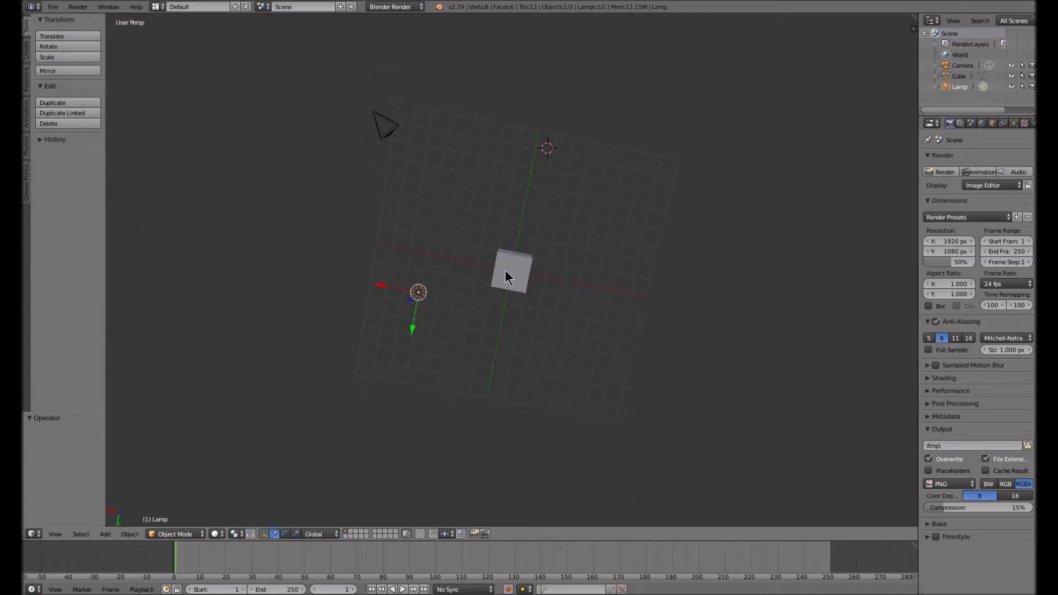
pyautogui.moveTo(474, 316); pyautogui.dragTo(500, 283, button='middle')
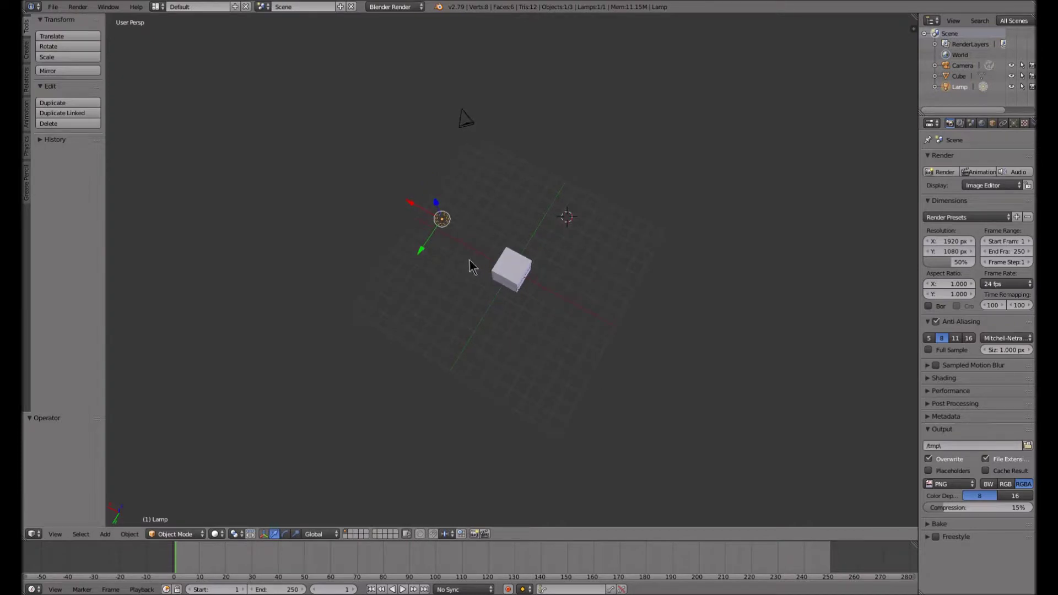
pyautogui.scroll(7, 468, 255)
pyautogui.moveTo(452, 253); pyautogui.dragTo(690, 230, button='middle')
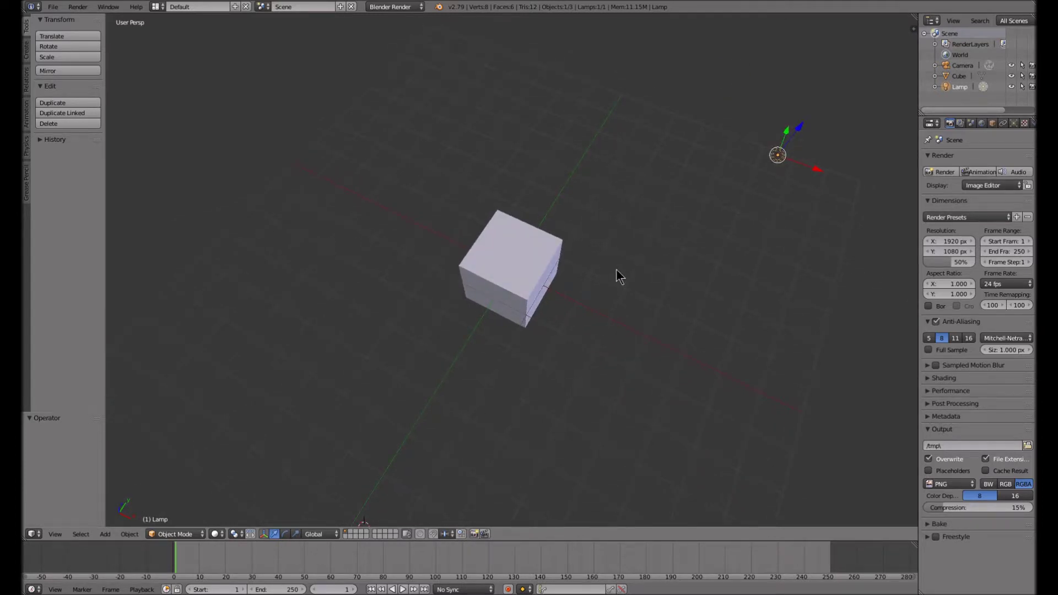
pyautogui.scroll(2, 589, 276)
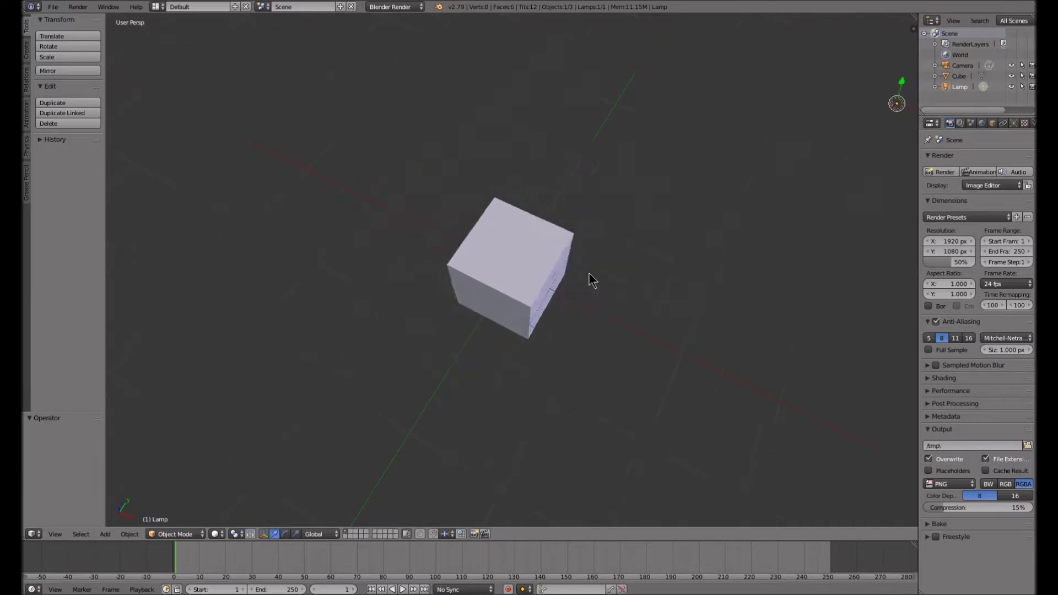
pyautogui.scroll(-8, 589, 277)
pyautogui.scroll(6, 542, 308)
pyautogui.moveTo(538, 353); pyautogui.dragTo(663, 293, button='middle')
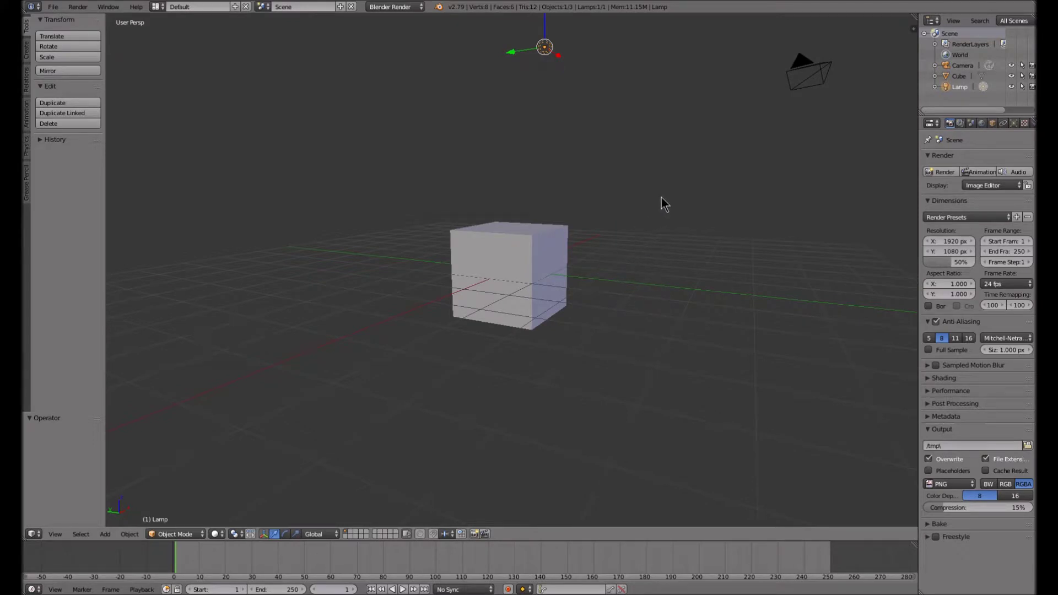
# Inspect the cube's underside and side faces at different distances, including extreme close-ups of its surface
pyautogui.moveTo(662, 197); pyautogui.dragTo(515, 101, button='middle')
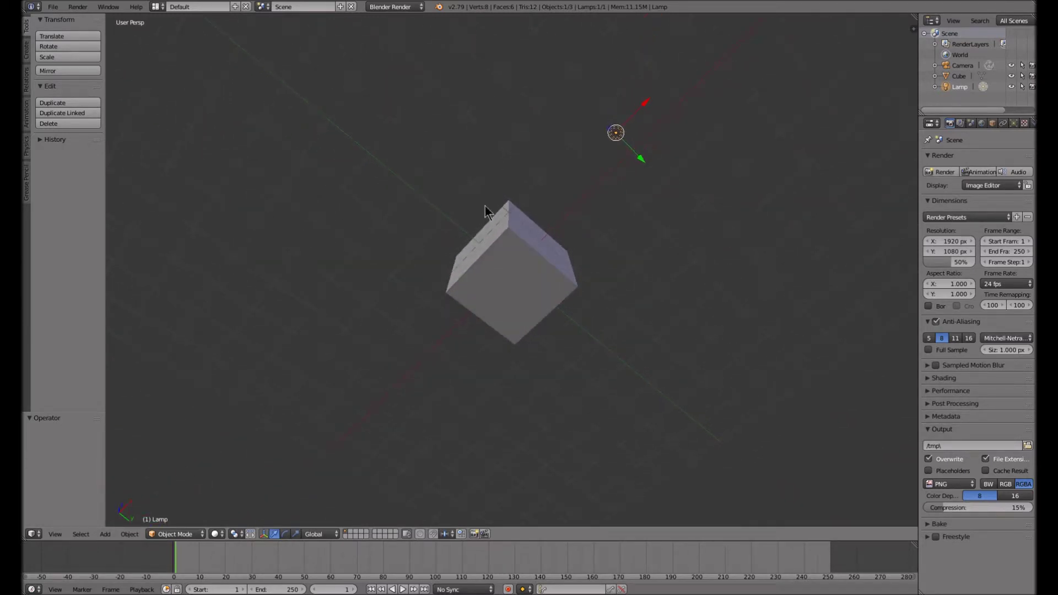
pyautogui.scroll(3, 557, 338)
pyautogui.scroll(-2, 555, 341)
pyautogui.scroll(-6, 554, 334)
pyautogui.scroll(5, 554, 334)
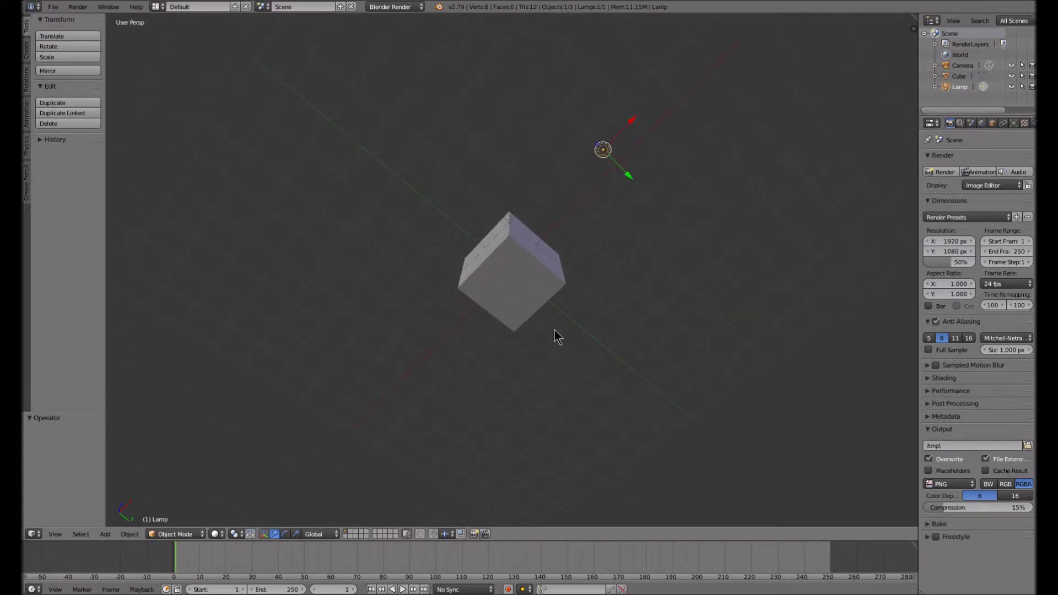
pyautogui.scroll(4, 554, 334)
pyautogui.moveTo(617, 253); pyautogui.dragTo(520, 138, button='middle')
pyautogui.scroll(3, 518, 166)
pyautogui.scroll(5, 516, 202)
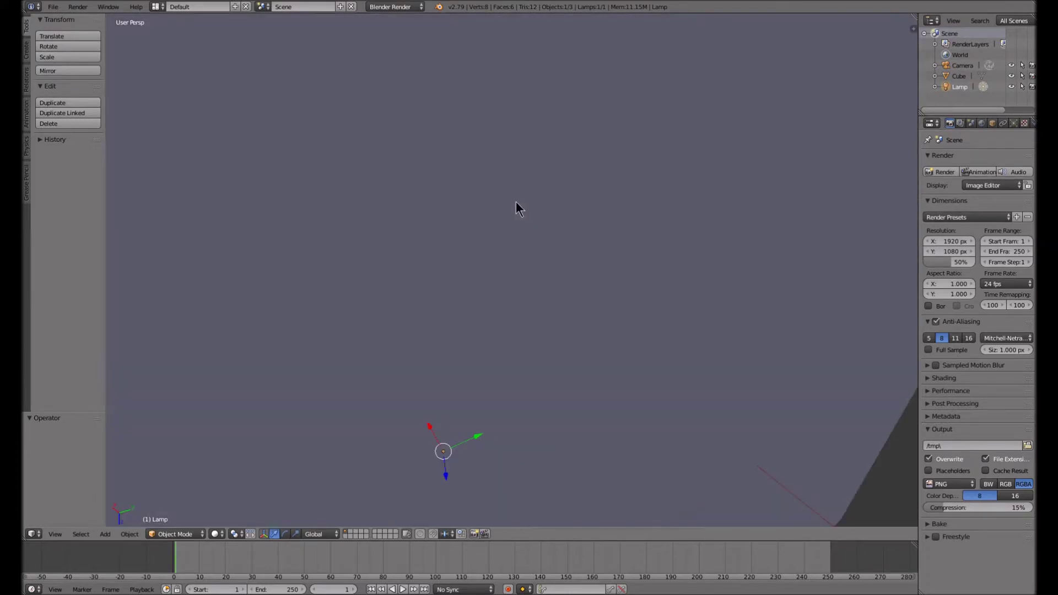
pyautogui.scroll(-5, 513, 208)
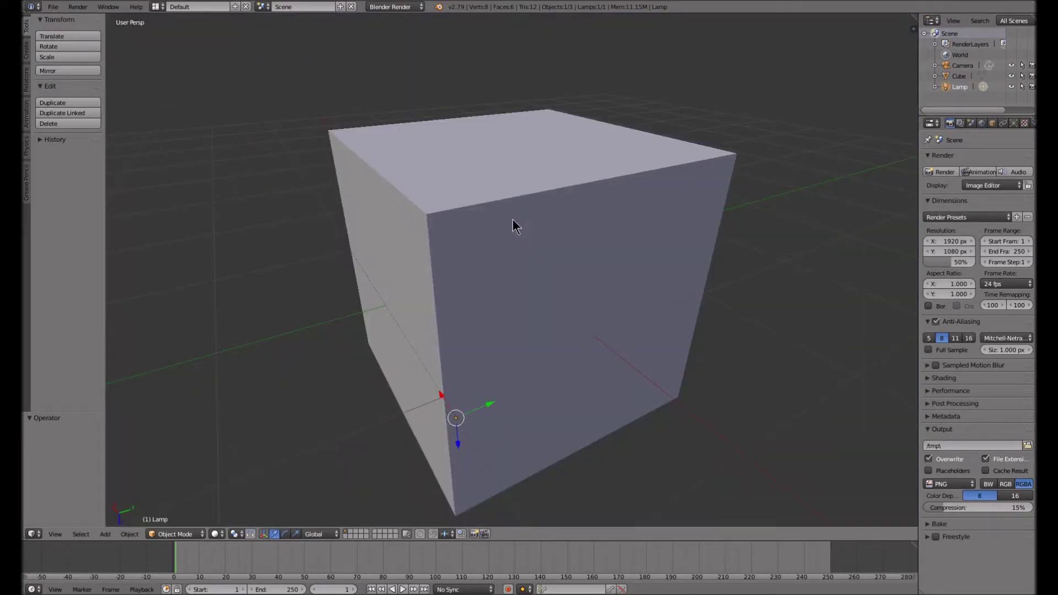
pyautogui.scroll(4, 513, 220)
pyautogui.moveTo(515, 236); pyautogui.dragTo(549, 232, button='middle')
pyautogui.scroll(-3, 549, 232)
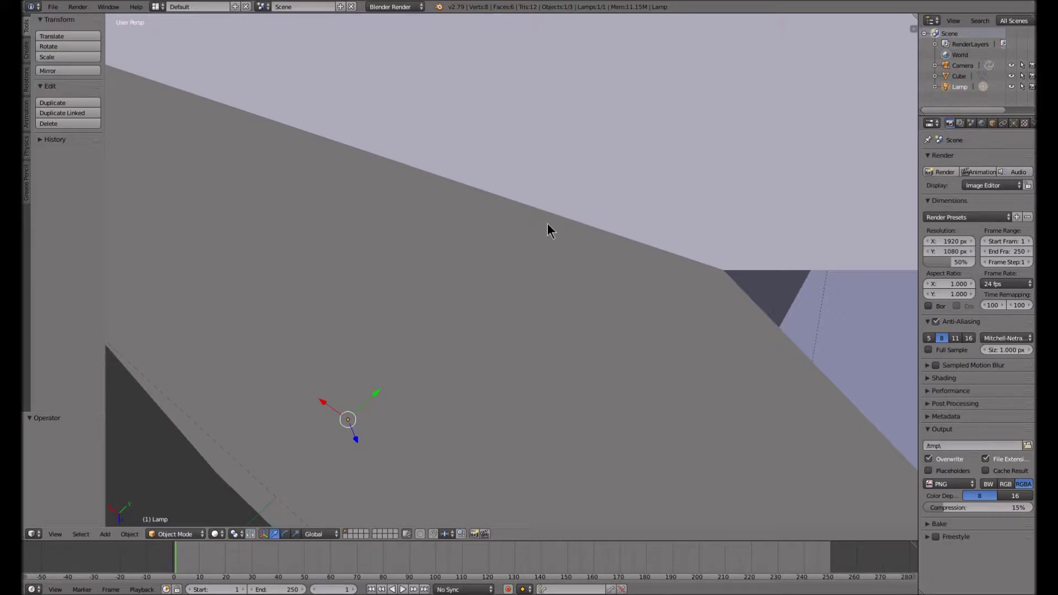
# Look at the cube in the front view, and return to an angled overview of the whole scene
pyautogui.press('KP_1')
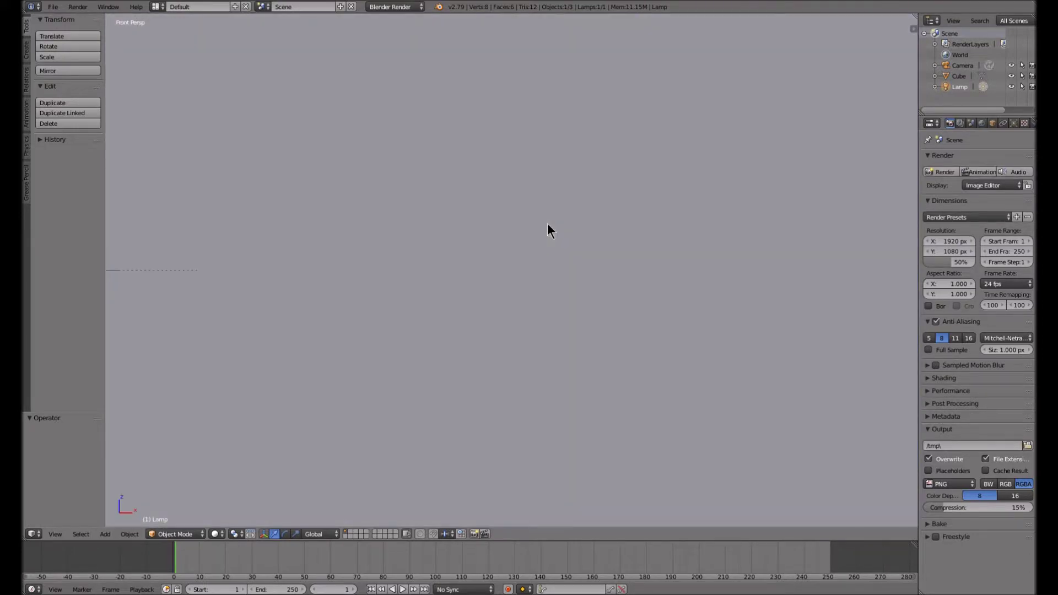
pyautogui.scroll(-8, 581, 257)
pyautogui.moveTo(534, 343); pyautogui.dragTo(521, 313, button='middle')
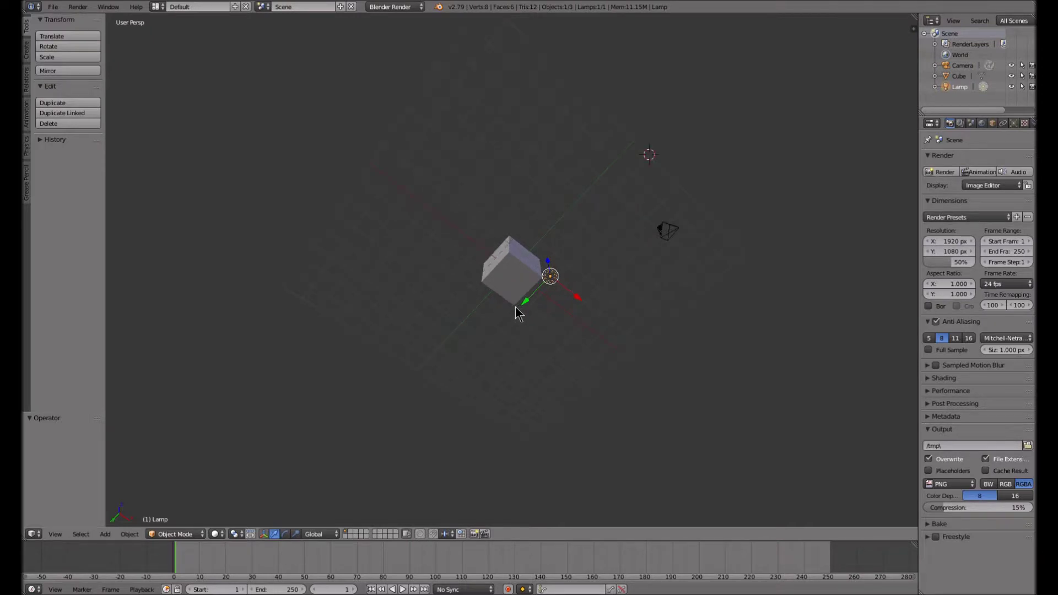
# View the cube, camera and lamp in the front view and the top view, at different distances
pyautogui.press('KP_1')
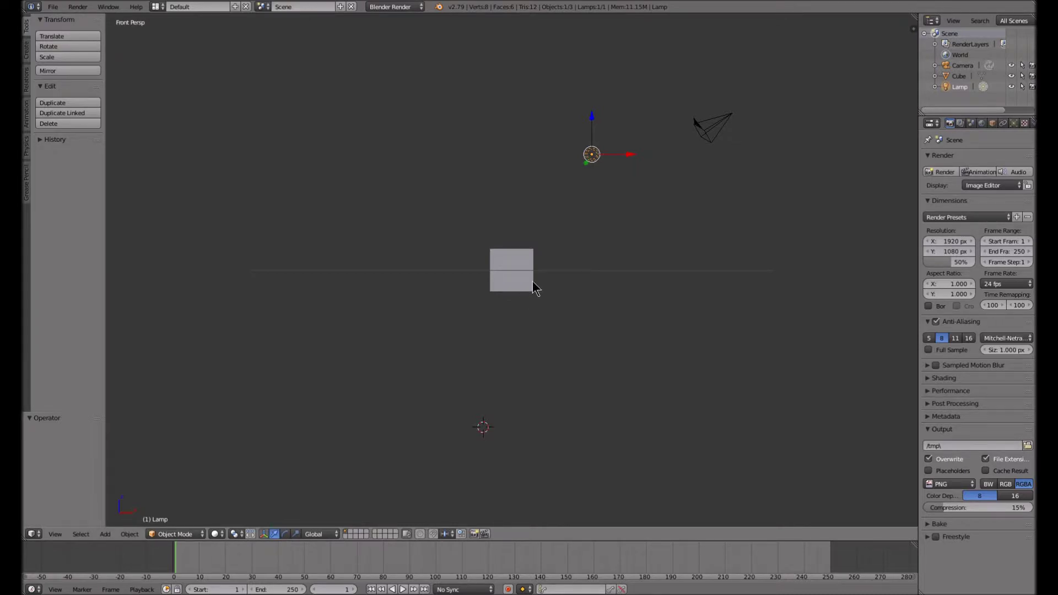
pyautogui.scroll(8, 532, 280)
pyautogui.scroll(-6, 531, 287)
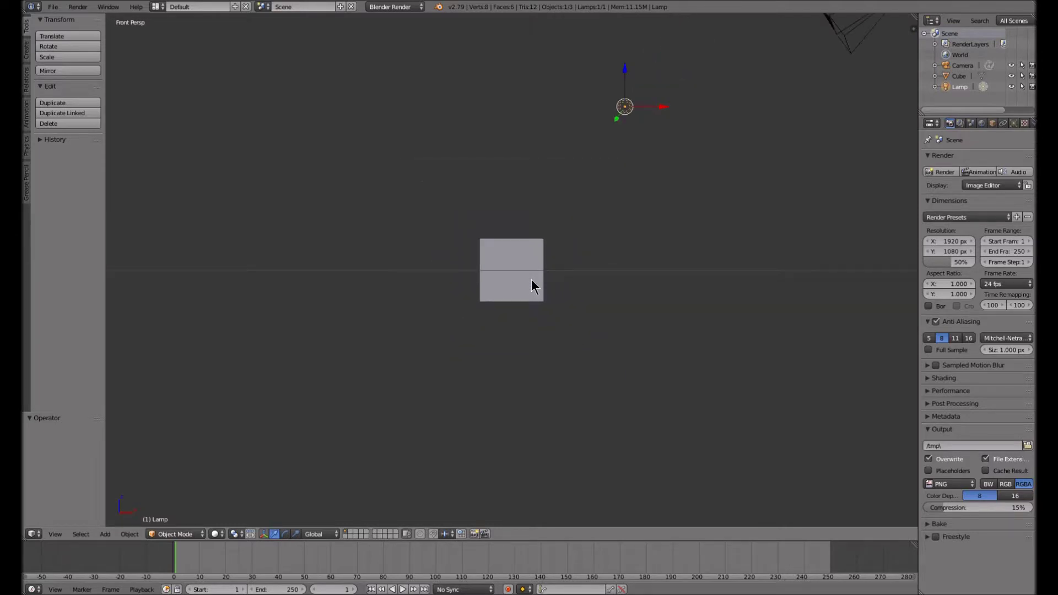
pyautogui.scroll(-1, 531, 286)
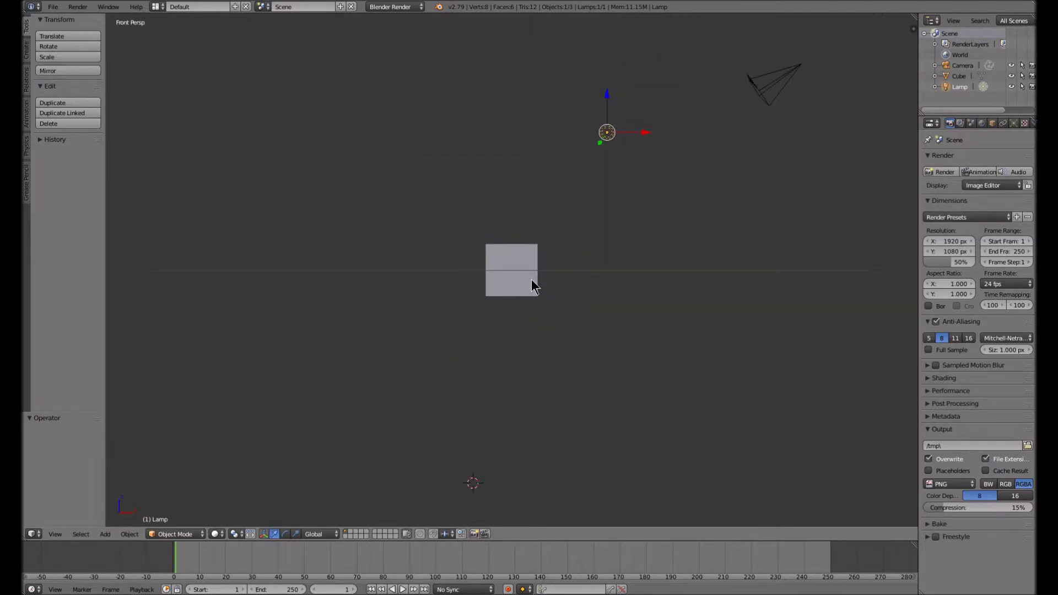
pyautogui.press('KP_7')
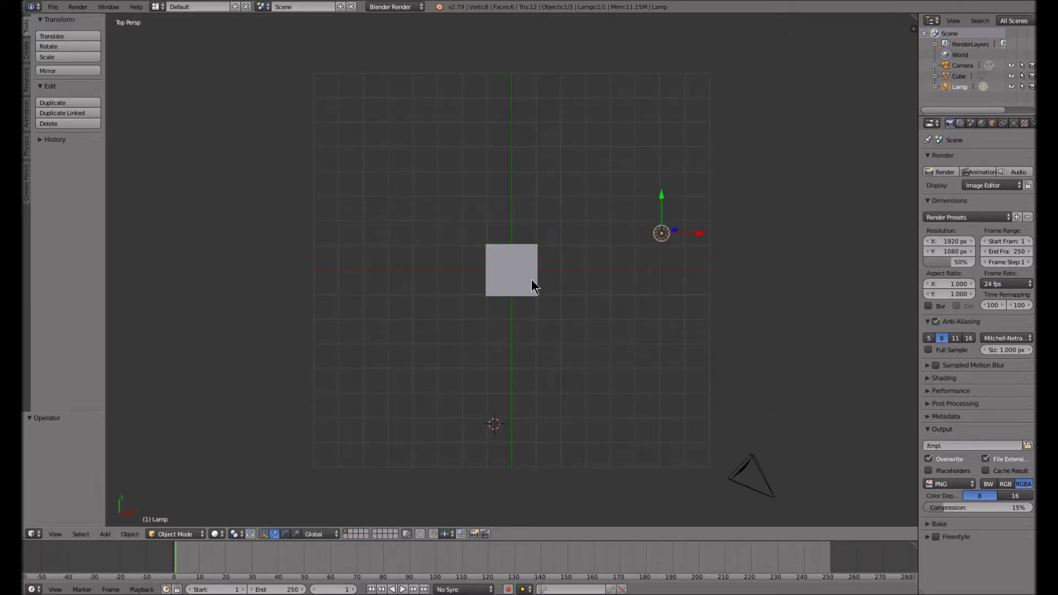
pyautogui.scroll(-1, 532, 280)
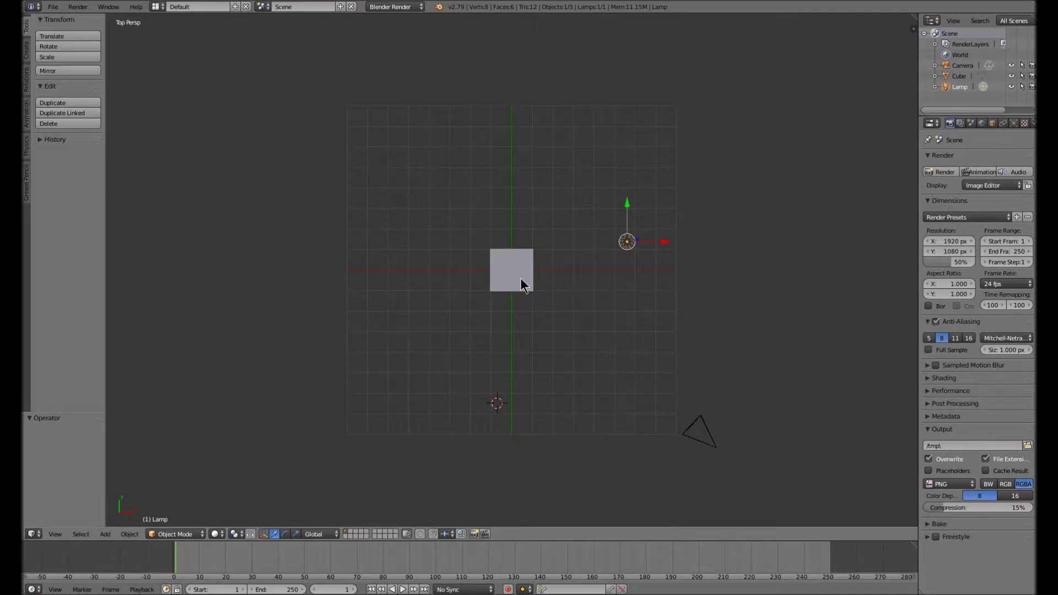
# Look at the scene in the right side view, from closer in and farther away
pyautogui.press('KP_3')
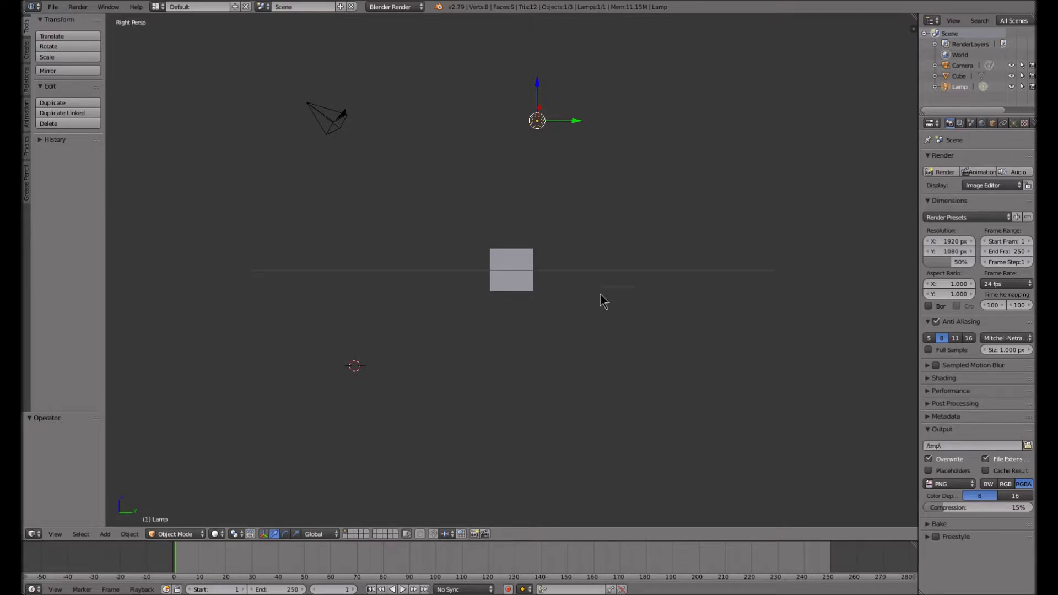
pyautogui.scroll(2, 551, 269)
pyautogui.scroll(-3, 552, 269)
pyautogui.scroll(2, 552, 269)
pyautogui.scroll(-2, 551, 269)
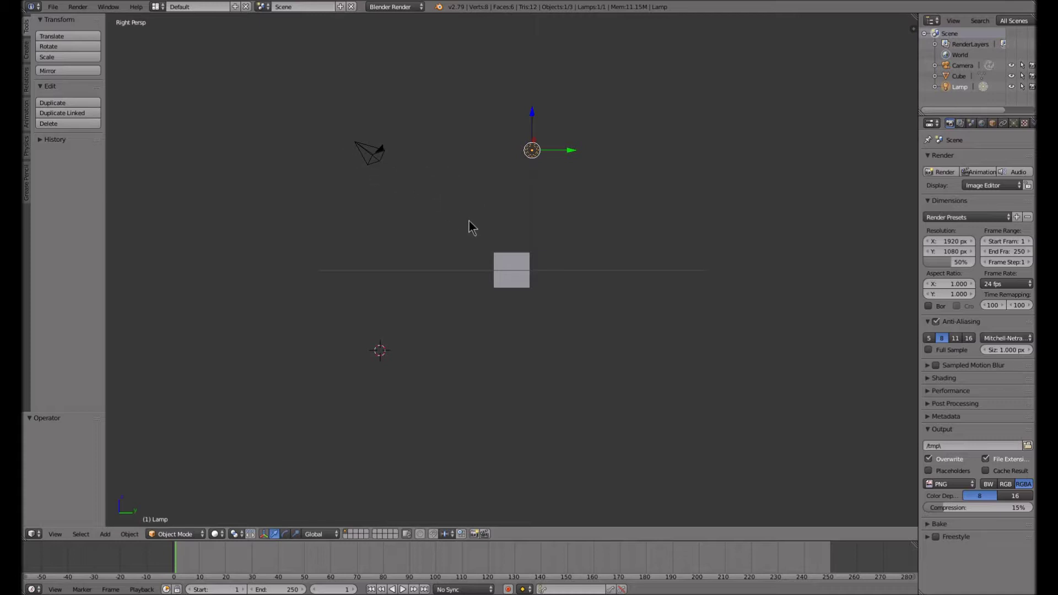
# Compare the front, top and right views of the scene, and vary the distance in the right view
pyautogui.press('KP_1')
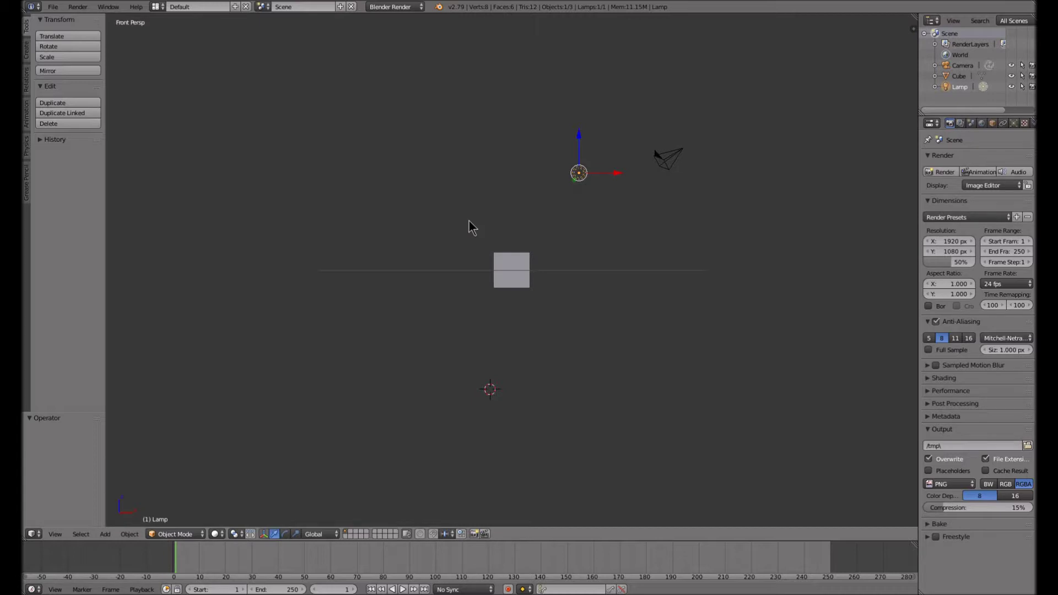
pyautogui.press('KP_7')
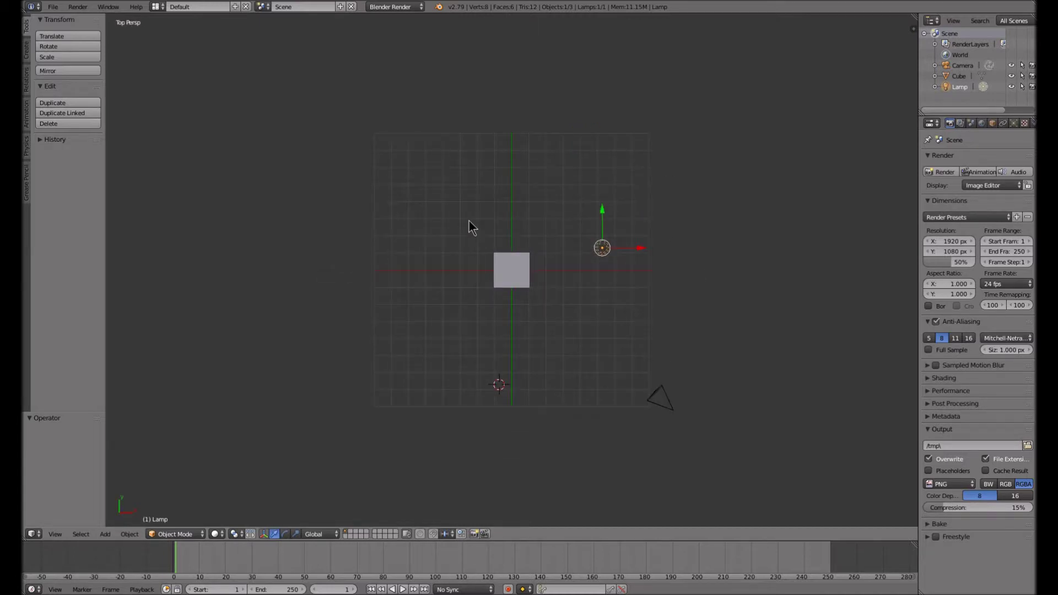
pyautogui.press('KP_3')
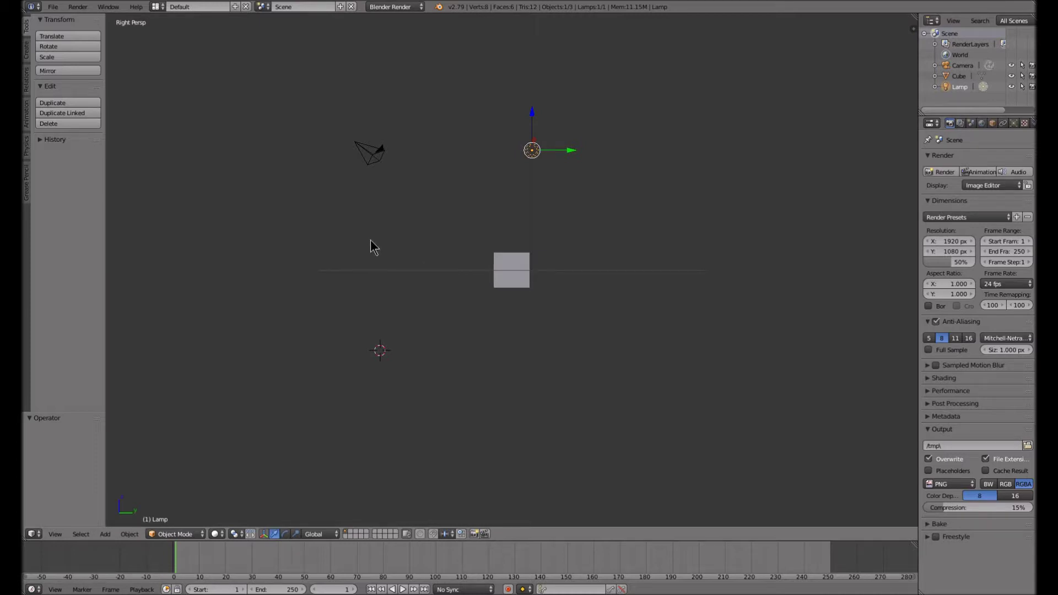
pyautogui.scroll(2, 371, 239)
pyautogui.scroll(-3, 371, 239)
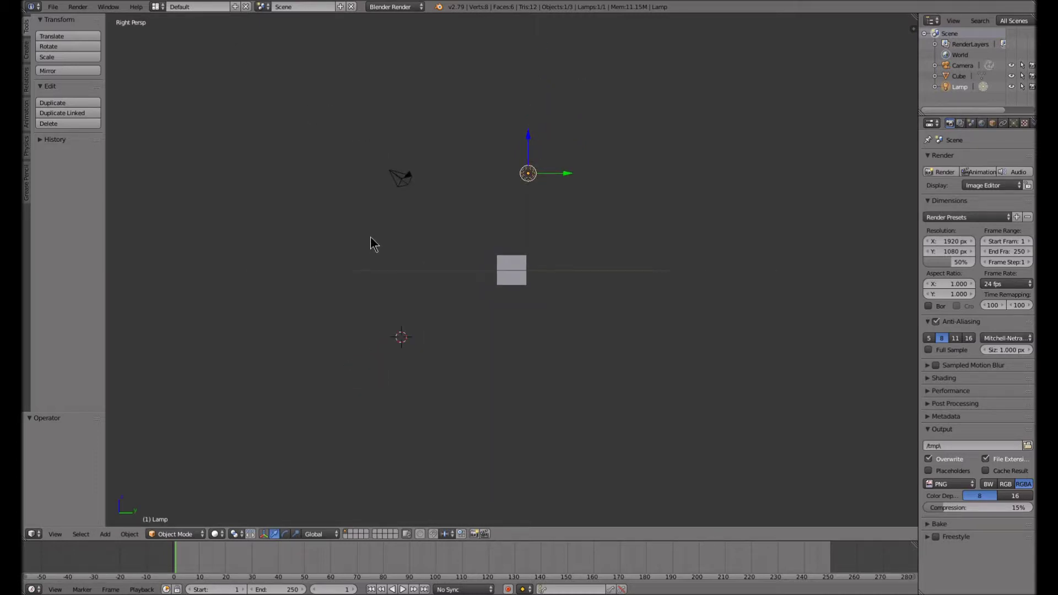
pyautogui.scroll(2, 463, 223)
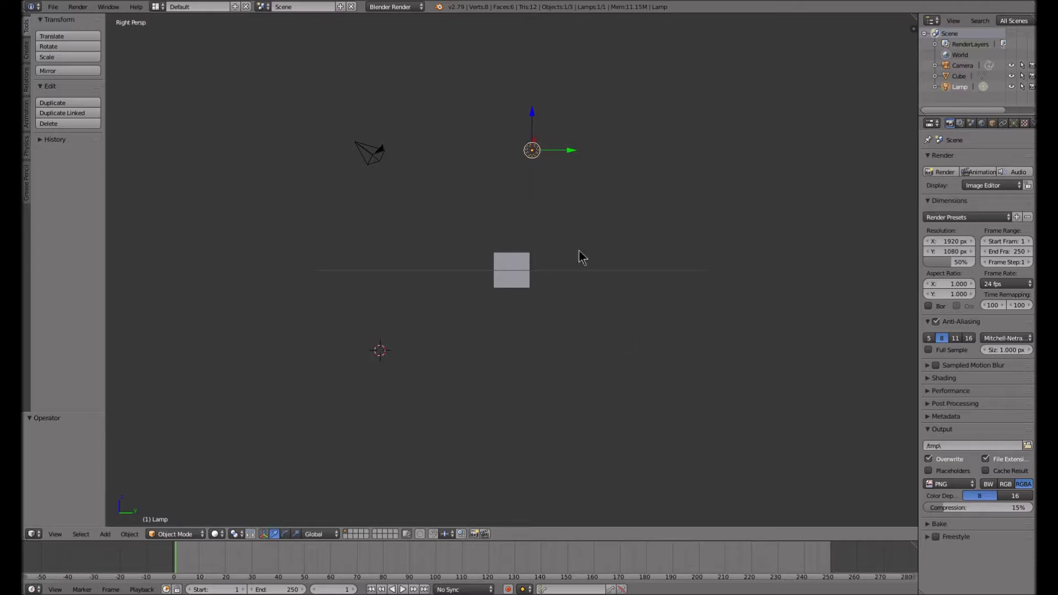
pyautogui.click(52, 8)
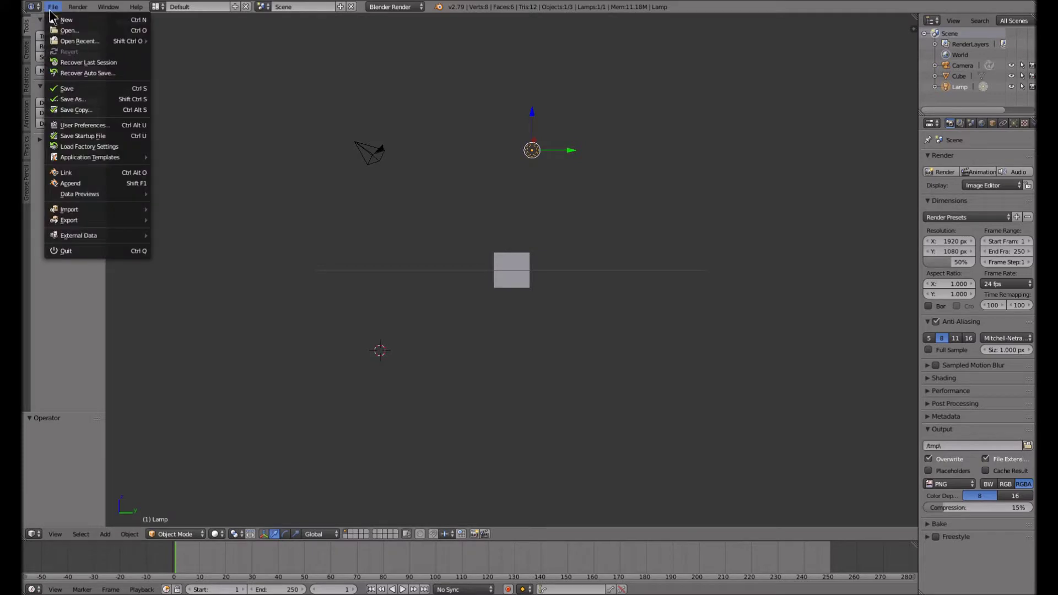
pyautogui.click(100, 138)
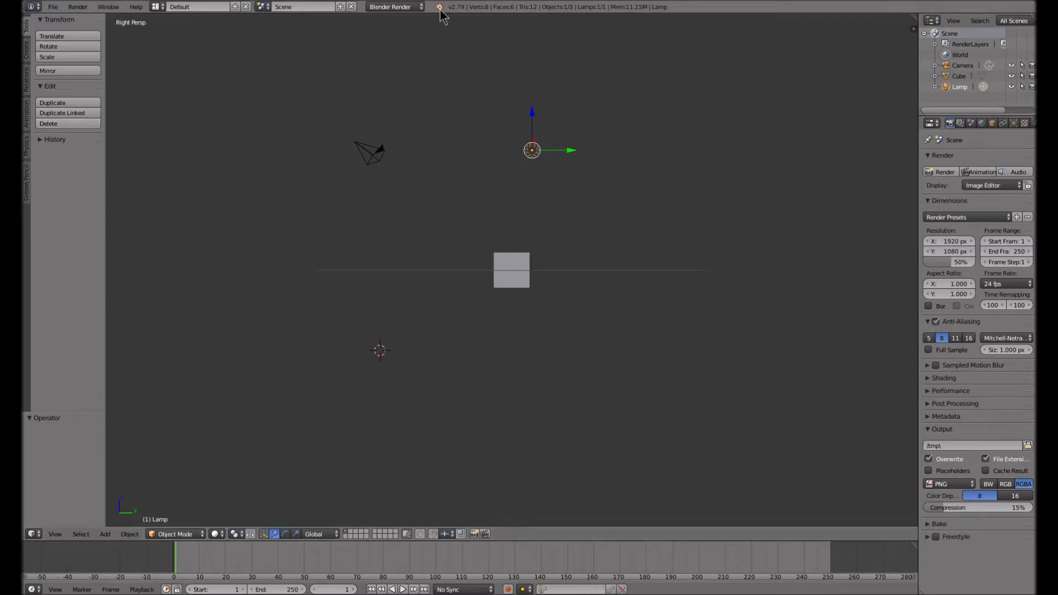
# Cycle twice through the front, top and right views, and finish in the front view
pyautogui.press('KP_1')
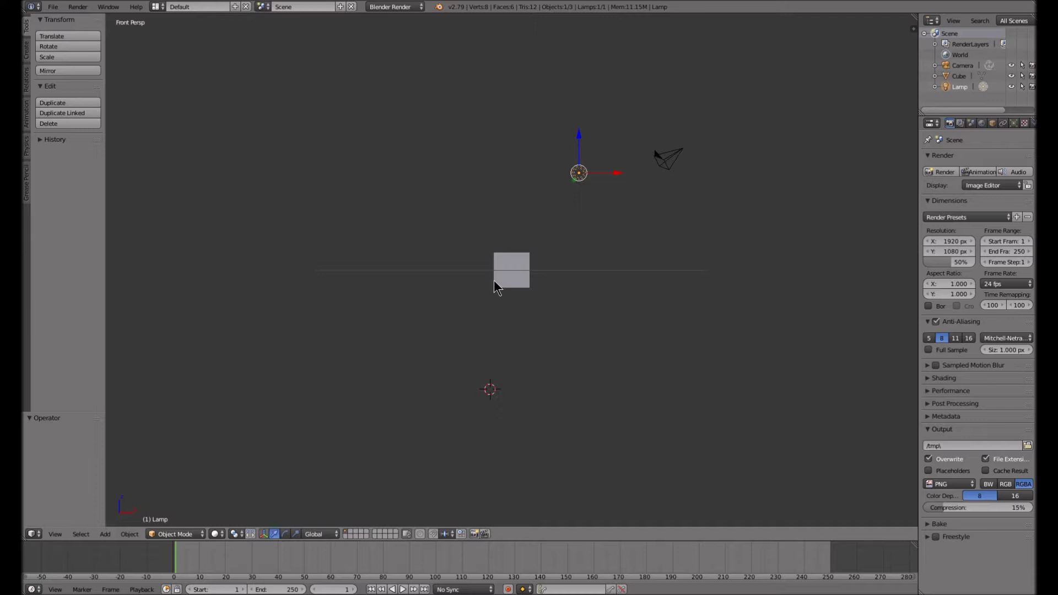
pyautogui.press('KP_7')
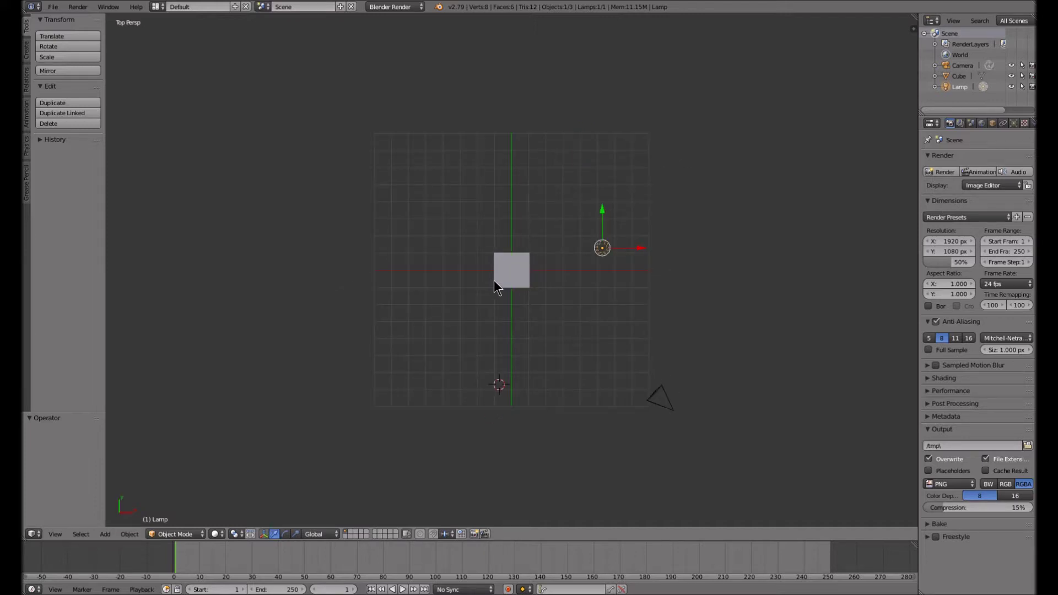
pyautogui.press('KP_3')
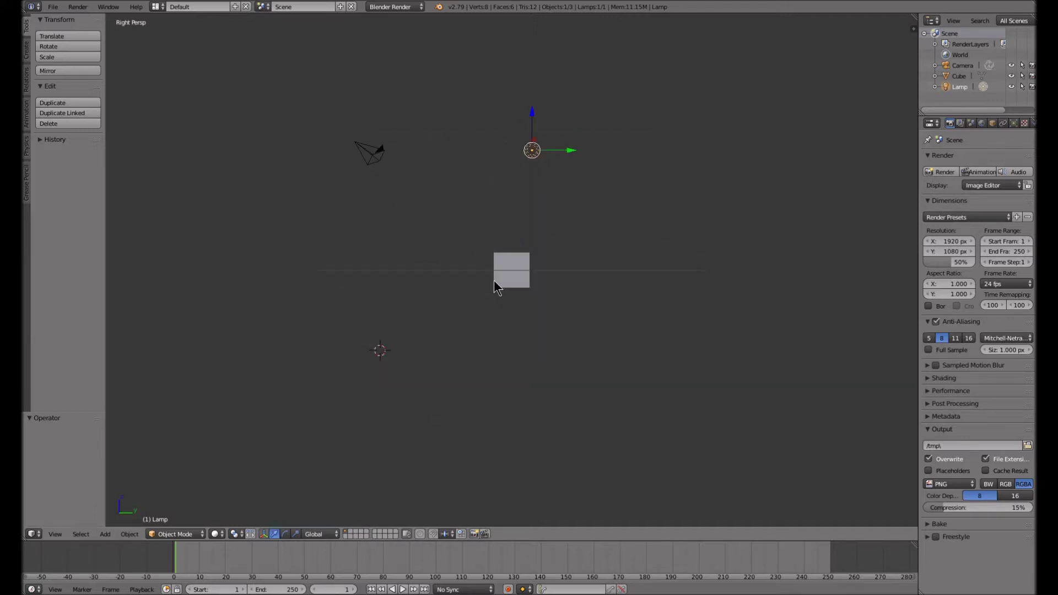
pyautogui.press('KP_1')
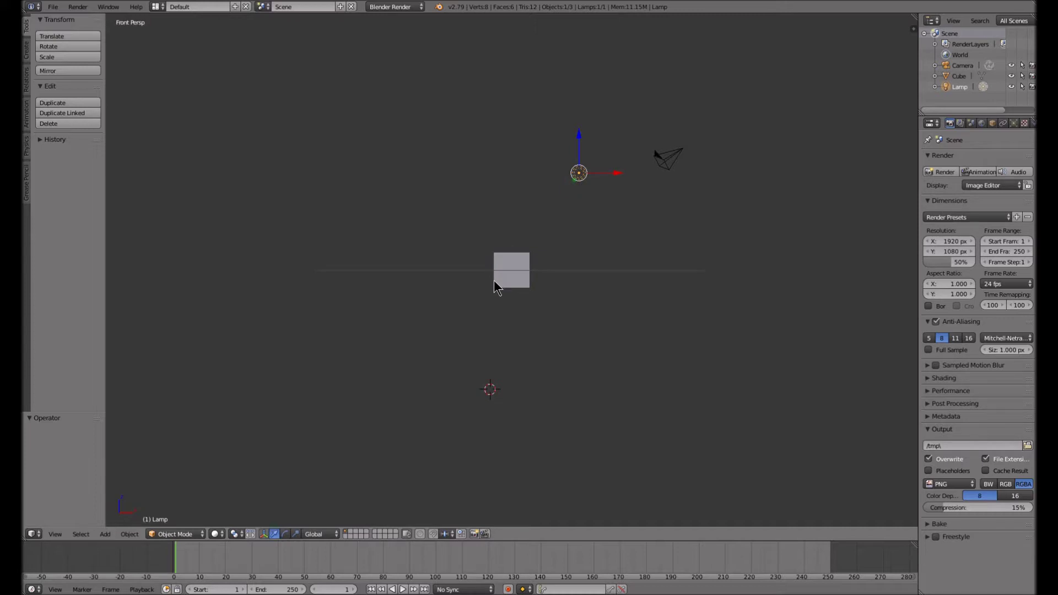
pyautogui.press('KP_7')
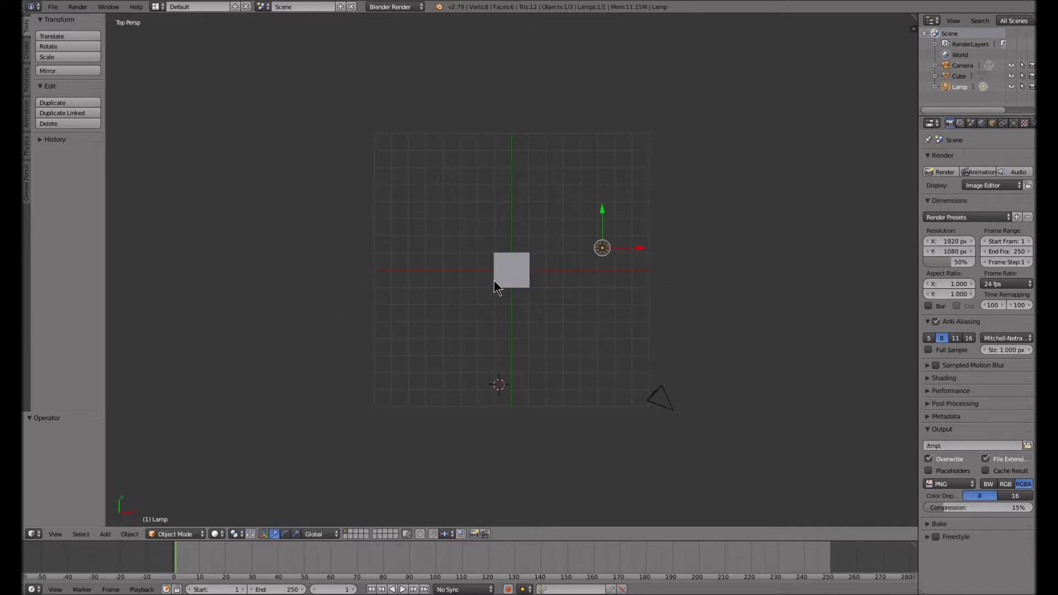
pyautogui.press('KP_3')
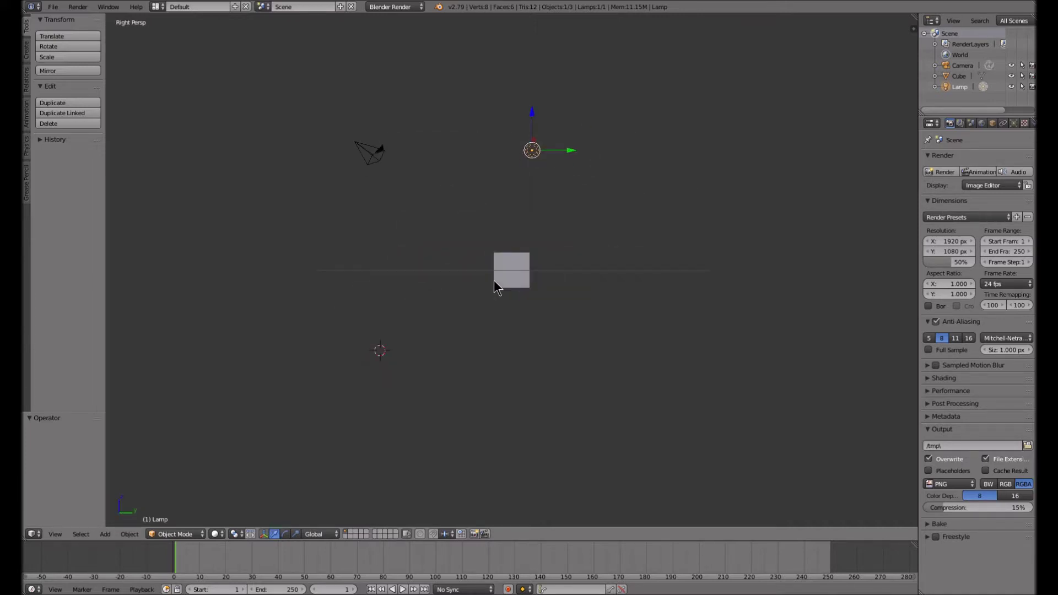
pyautogui.press('KP_1')
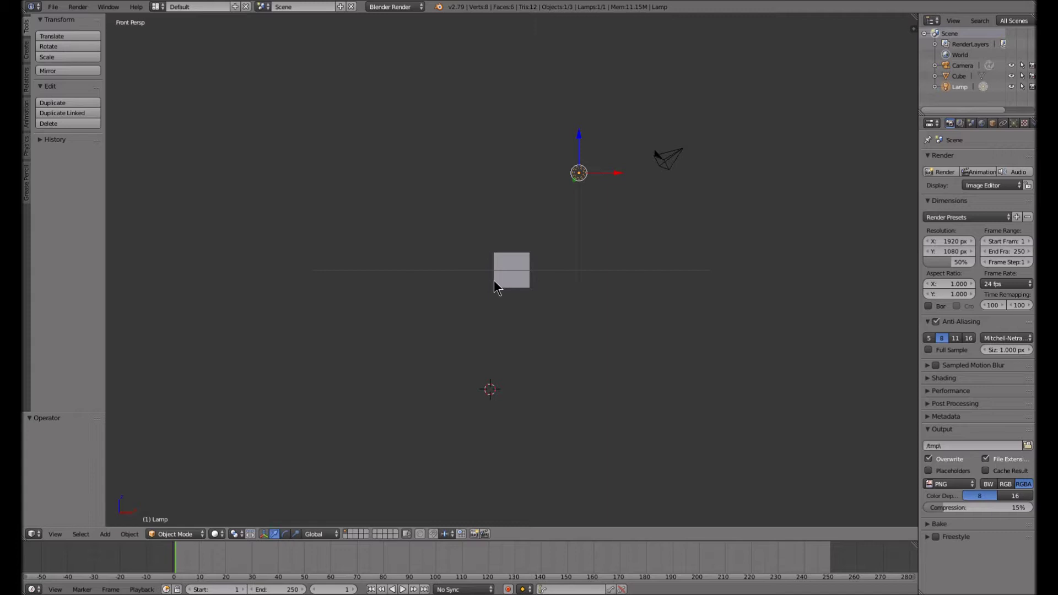
# Rotate the view horizontally around the cube in fixed increments, first one way and back the other
pyautogui.press('KP_6')
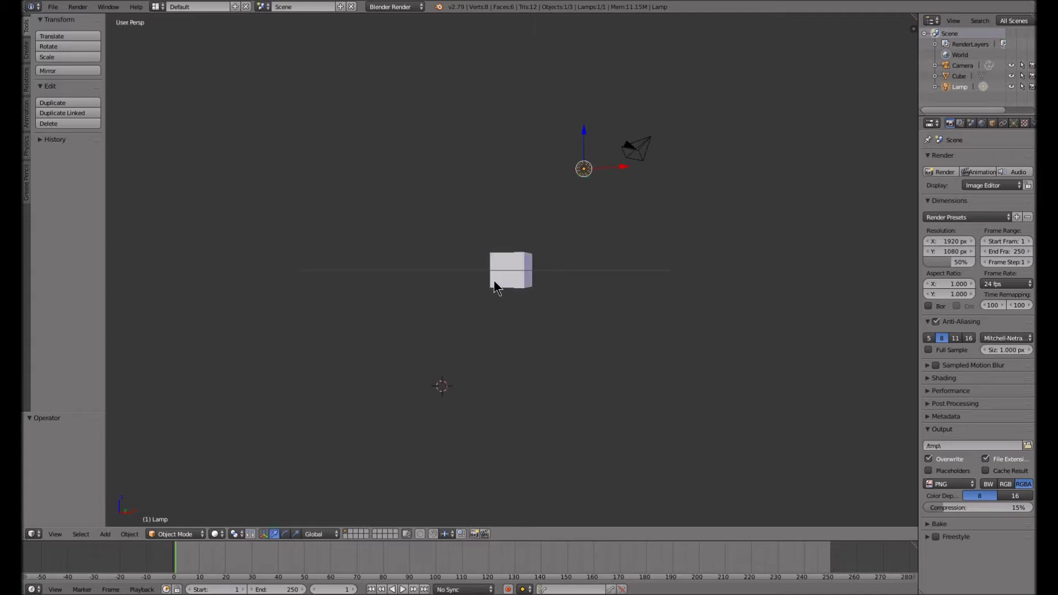
pyautogui.press('KP_6')
pyautogui.press('KP_6')
pyautogui.press('KP_6')
pyautogui.press('KP_4')
pyautogui.press('KP_4')
pyautogui.press('KP_4')
pyautogui.press('KP_4')
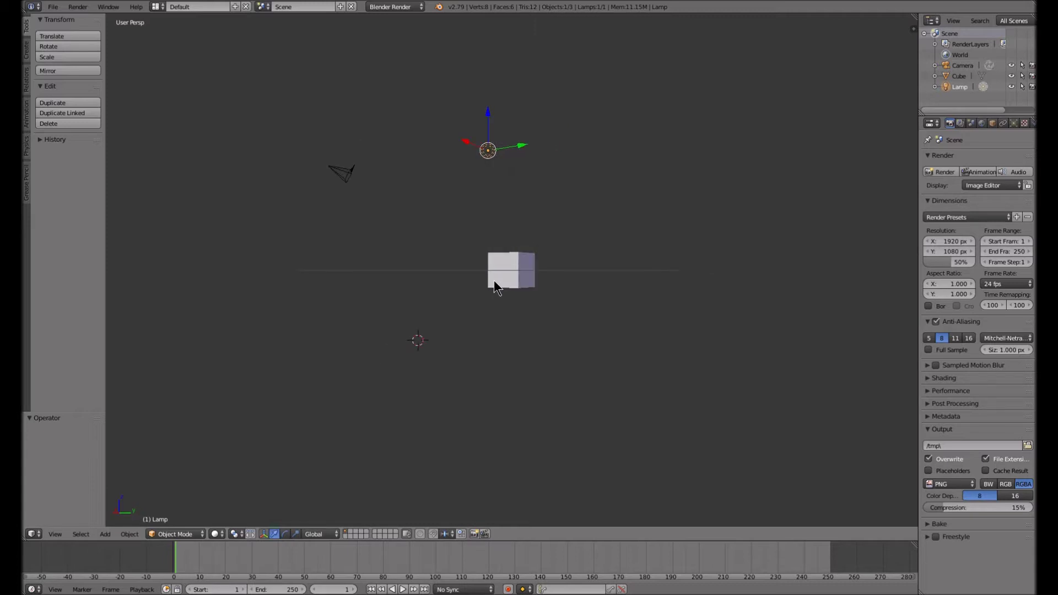
# Circle the scene horizontally in fixed increments to see the cube, camera and lamp from all sides, and reverse the rotation at the end
pyautogui.press('KP_6')
pyautogui.press('KP_6')
pyautogui.press('KP_6')
pyautogui.press('KP_6')
pyautogui.press('KP_6')
pyautogui.press('KP_6')
pyautogui.press('KP_6')
pyautogui.press('KP_6')
pyautogui.press('KP_6')
pyautogui.press('KP_6')
pyautogui.press('KP_6')
pyautogui.press('KP_6')
pyautogui.press('KP_6')
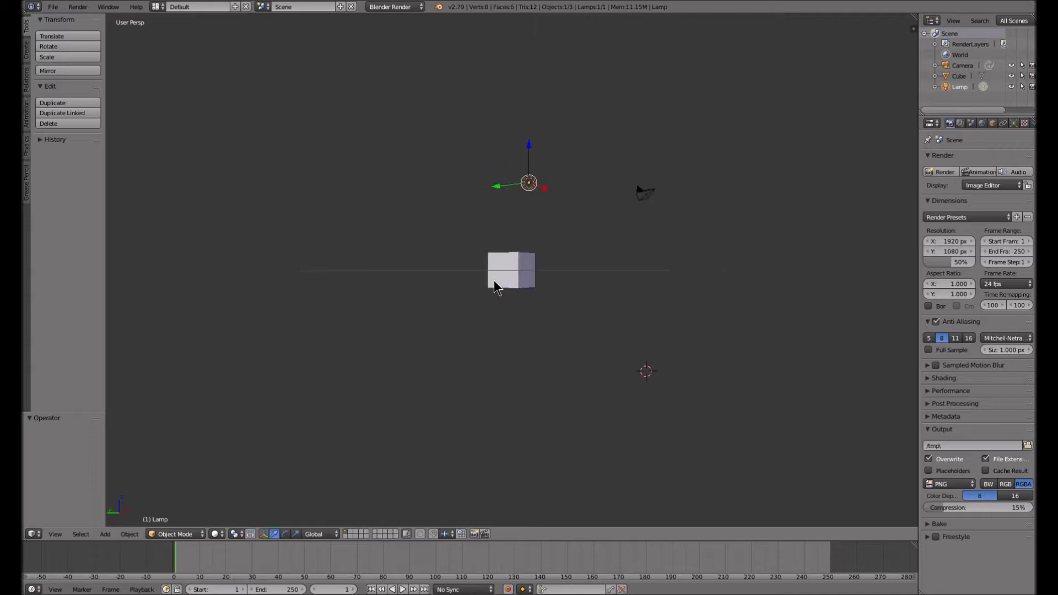
pyautogui.press('KP_6')
pyautogui.press('KP_6')
pyautogui.press('KP_6')
pyautogui.press('KP_6')
pyautogui.press('KP_4')
pyautogui.press('KP_4')
pyautogui.press('KP_4')
pyautogui.press('KP_4')
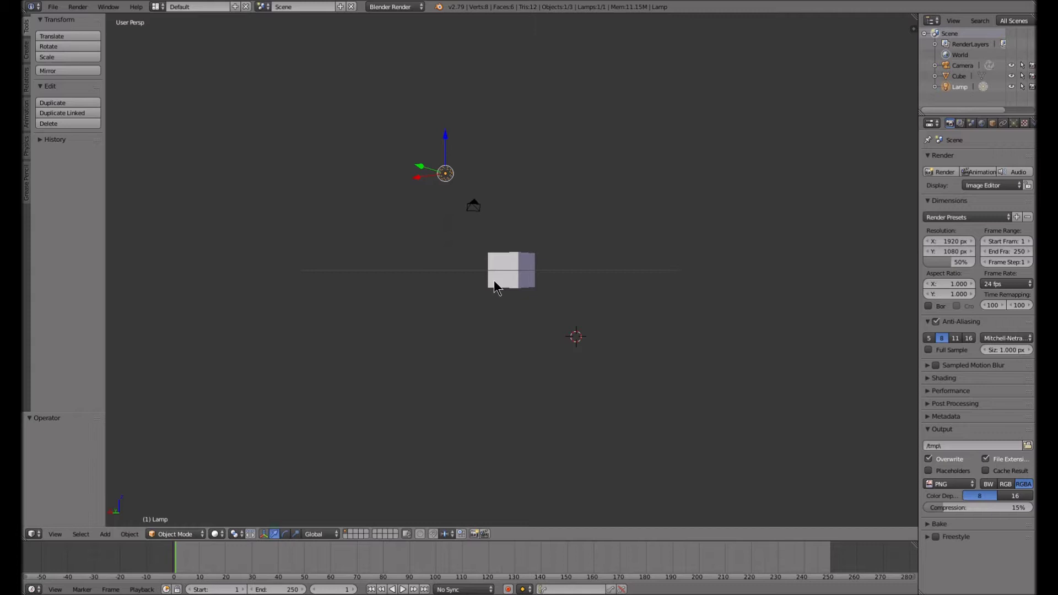
# Turn the view vertically over and under the cube in fixed increments until it is level with the ground again
pyautogui.press('KP_8')
pyautogui.press('KP_8')
pyautogui.press('KP_8')
pyautogui.press('KP_8')
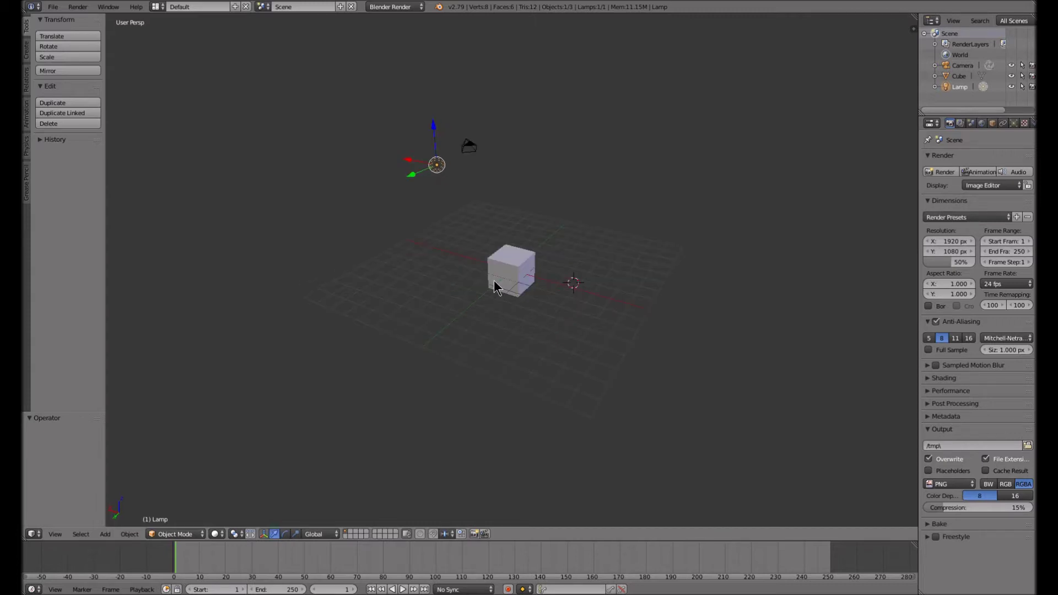
pyautogui.press('KP_8')
pyautogui.press('KP_8')
pyautogui.press('KP_8')
pyautogui.press('KP_8')
pyautogui.press('KP_8')
pyautogui.press('KP_8')
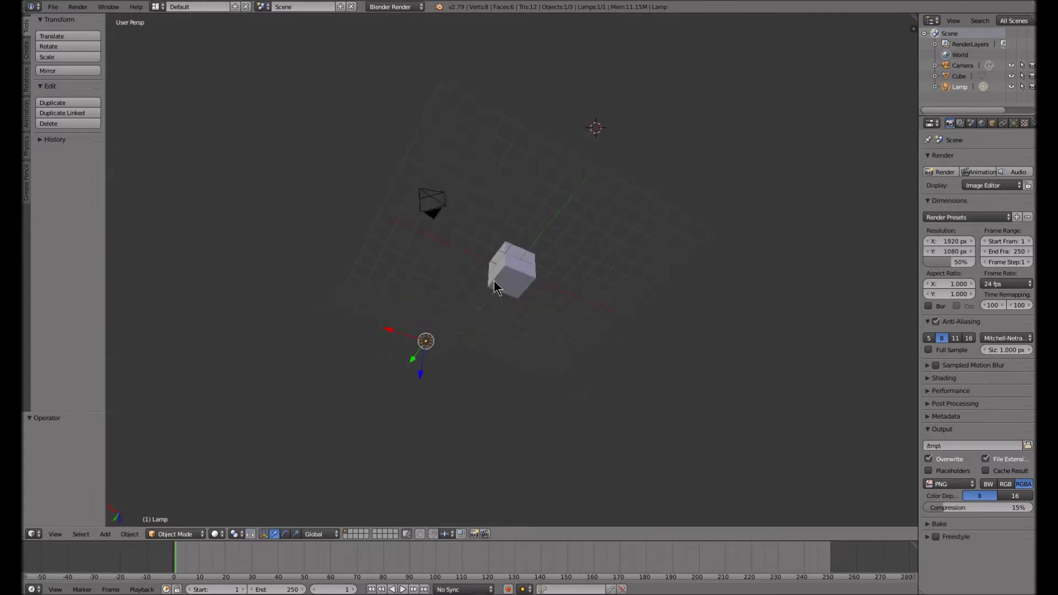
pyautogui.press('KP_8')
pyautogui.press('KP_8')
pyautogui.press('KP_8')
pyautogui.press('KP_8')
pyautogui.press('KP_8')
pyautogui.press('KP_8')
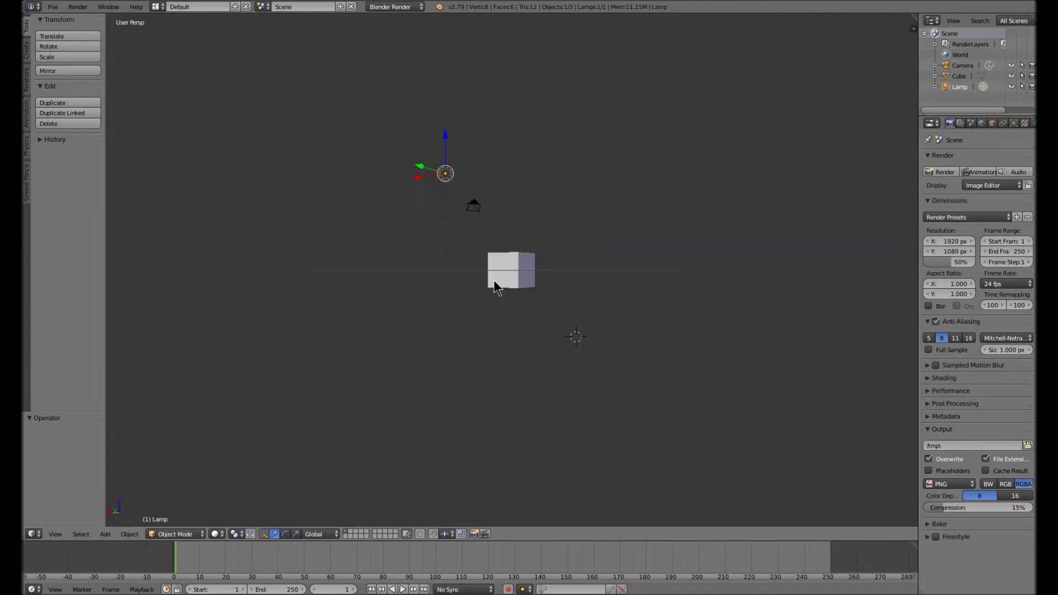
# Combine horizontal and vertical rotation increments to look at the cube from below, and return to the top view
pyautogui.press('KP_6')
pyautogui.press('KP_6')
pyautogui.press('KP_6')
pyautogui.press('KP_8')
pyautogui.press('KP_8')
pyautogui.press('KP_8')
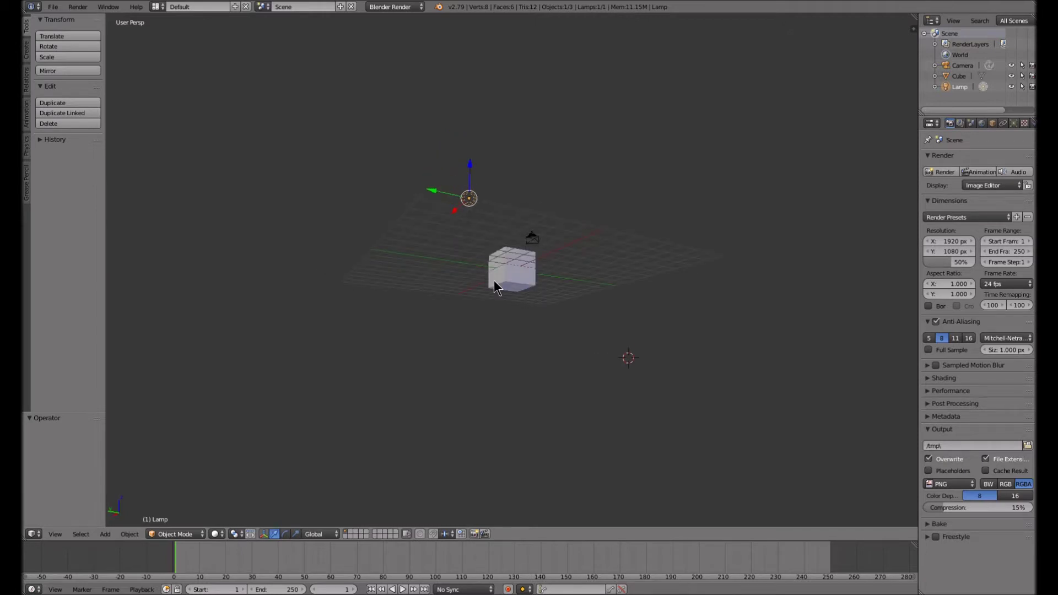
pyautogui.press('KP_6')
pyautogui.press('KP_6')
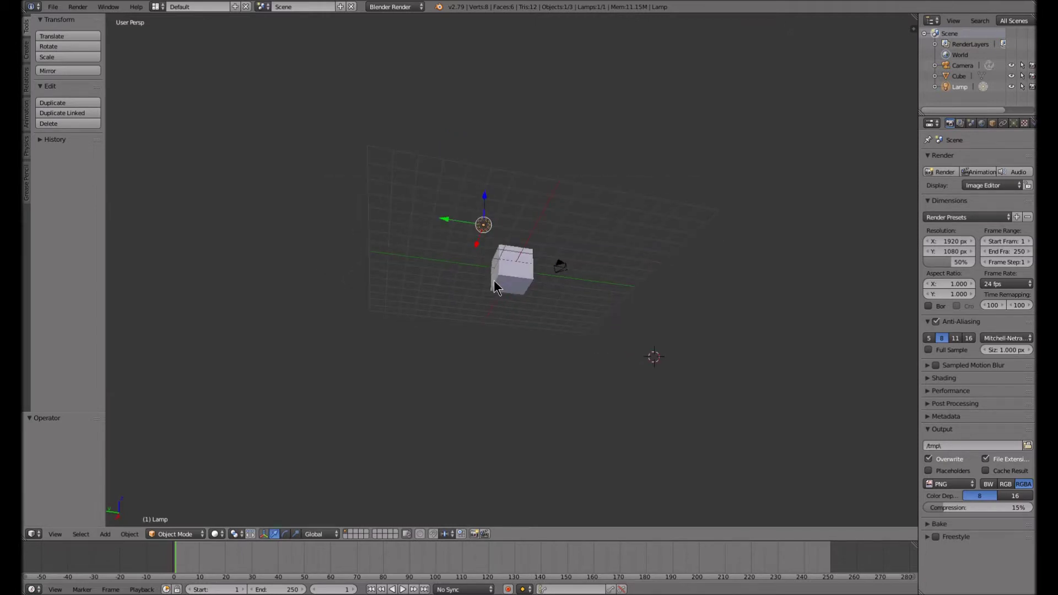
pyautogui.press('KP_7')
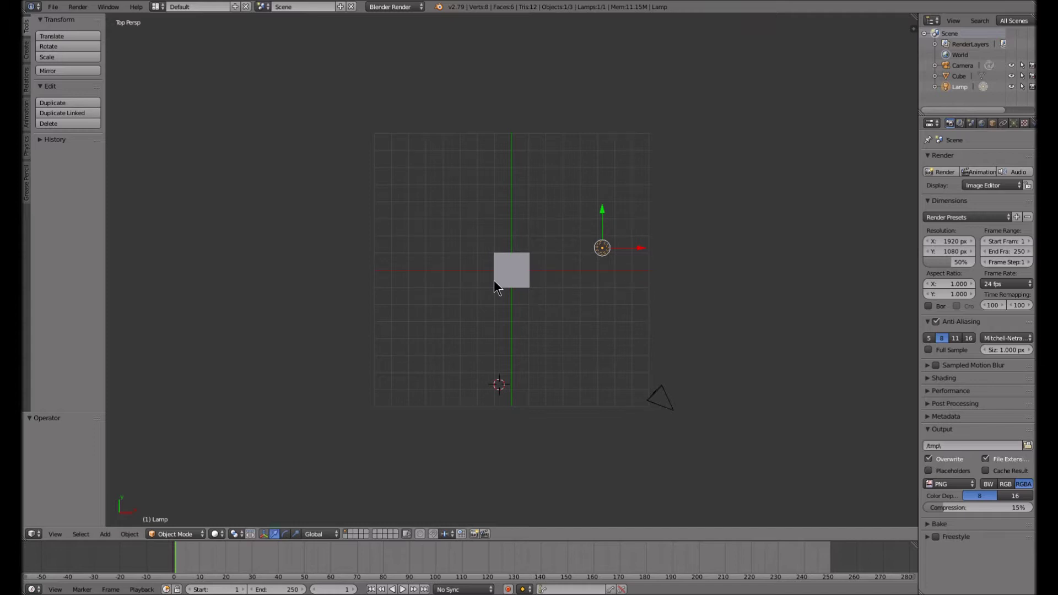
# Rotate and tilt the view away from the top view, and orbit freely to an angled overview with the camera in front of the cube
pyautogui.press('KP_6')
pyautogui.press('KP_6')
pyautogui.press('KP_8')
pyautogui.press('KP_8')
pyautogui.press('KP_8')
pyautogui.press('KP_8')
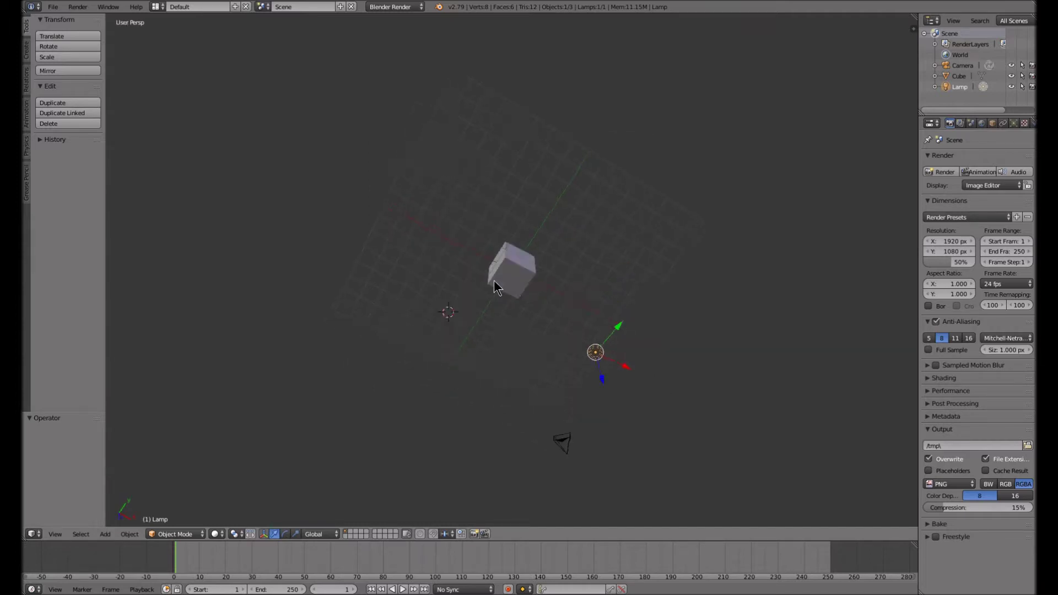
pyautogui.press('KP_2')
pyautogui.press('KP_2')
pyautogui.press('KP_2')
pyautogui.press('KP_2')
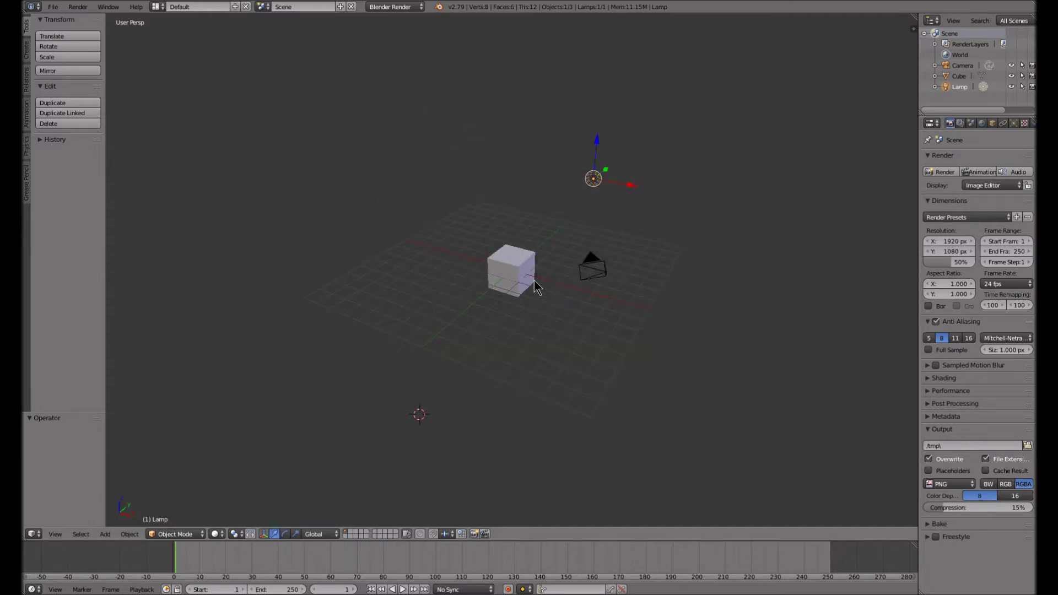
pyautogui.moveTo(518, 271); pyautogui.dragTo(617, 300, button='middle')
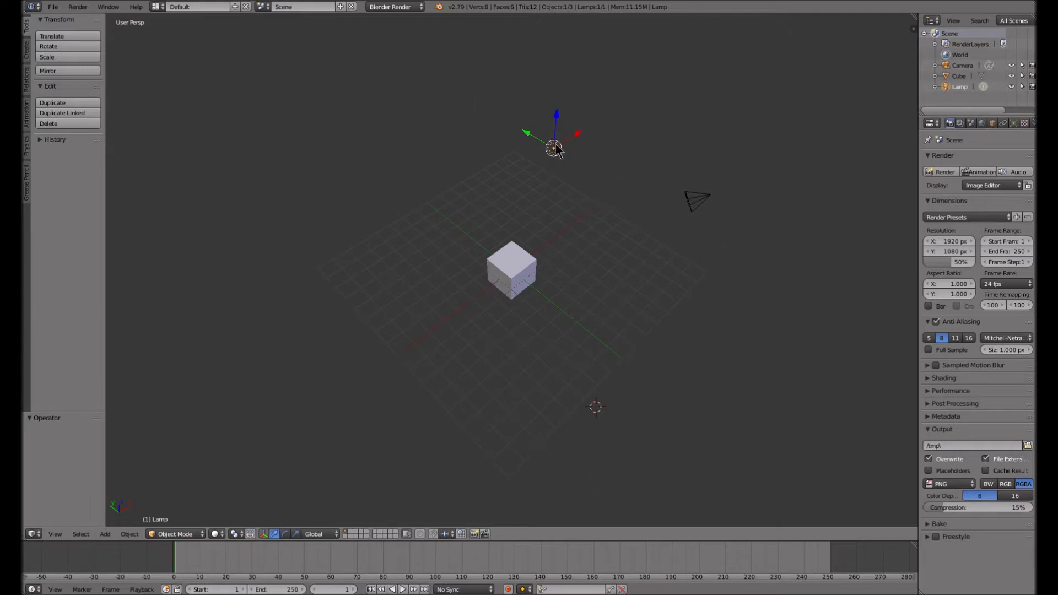
pyautogui.moveTo(709, 203); pyautogui.dragTo(588, 172, button='middle')
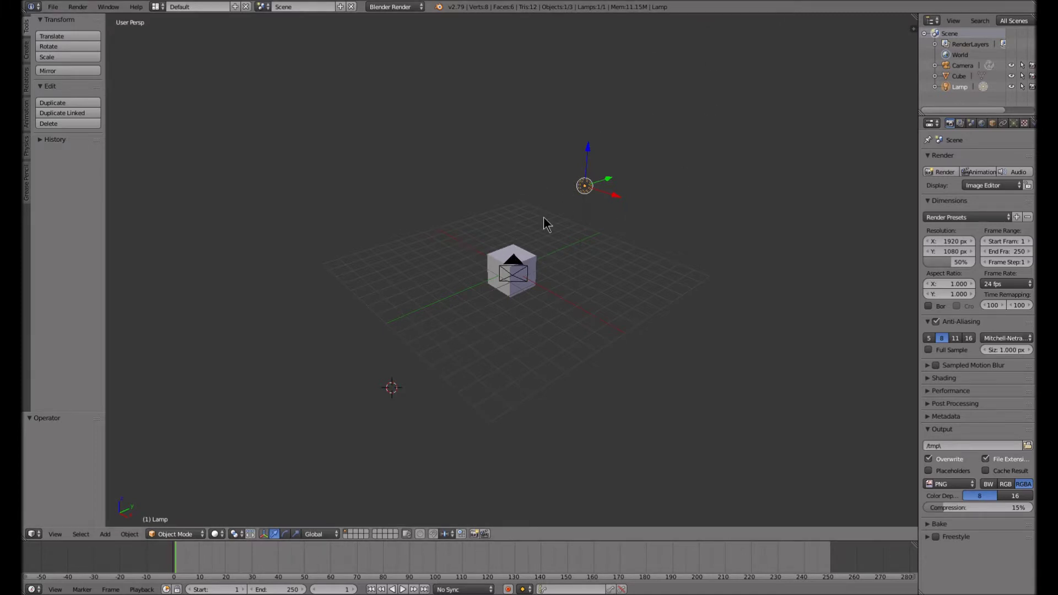
# Orbit freely around the cube, camera and lamp from above and below, zooming in and out along the way
pyautogui.moveTo(524, 278)
pyautogui.mouseDown(button='middle')
pyautogui.moveTo(516, 286)
pyautogui.moveTo(534, 273)
pyautogui.moveTo(522, 278)
pyautogui.moveTo(591, 287)
pyautogui.moveTo(523, 310)
pyautogui.moveTo(515, 282)
pyautogui.mouseUp(button='middle')
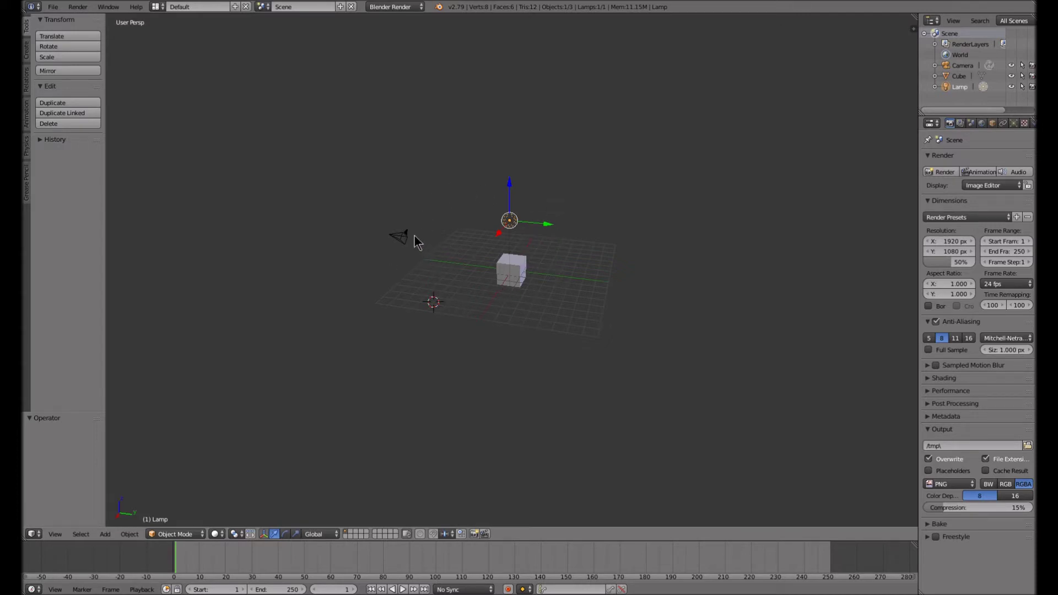
pyautogui.moveTo(401, 242); pyautogui.dragTo(599, 286, button='middle')
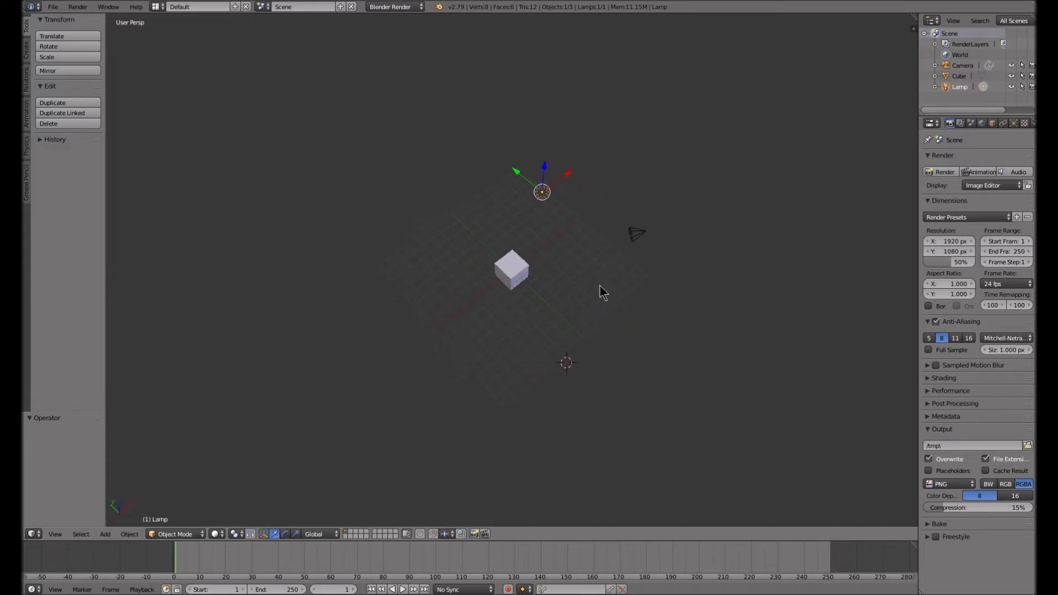
pyautogui.scroll(6, 414, 291)
pyautogui.scroll(-6, 412, 287)
pyautogui.scroll(3, 413, 286)
pyautogui.moveTo(555, 286); pyautogui.dragTo(534, 204, button='middle')
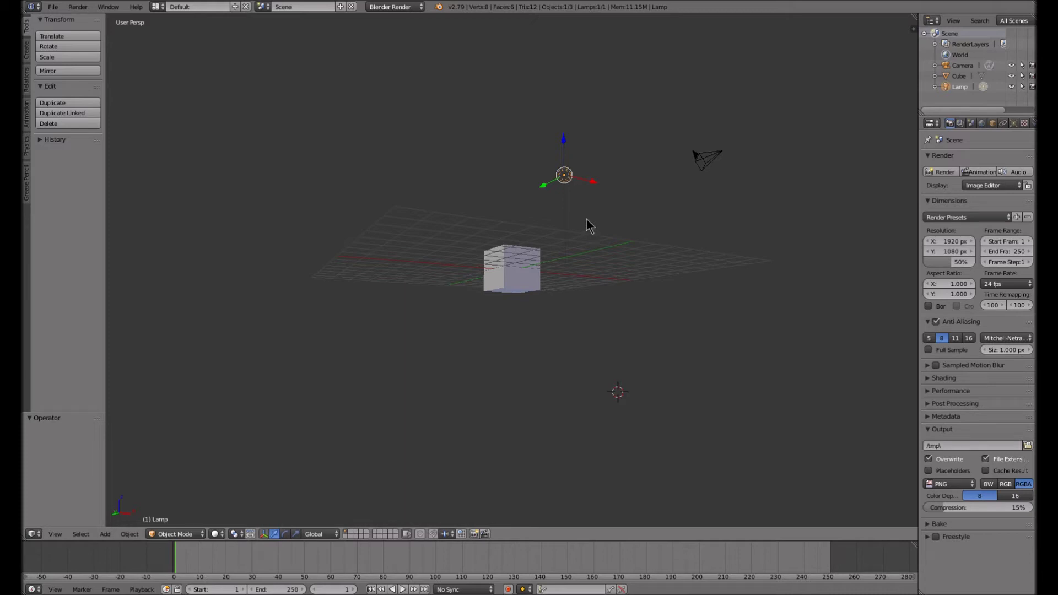
pyautogui.moveTo(587, 224); pyautogui.dragTo(500, 253, button='middle')
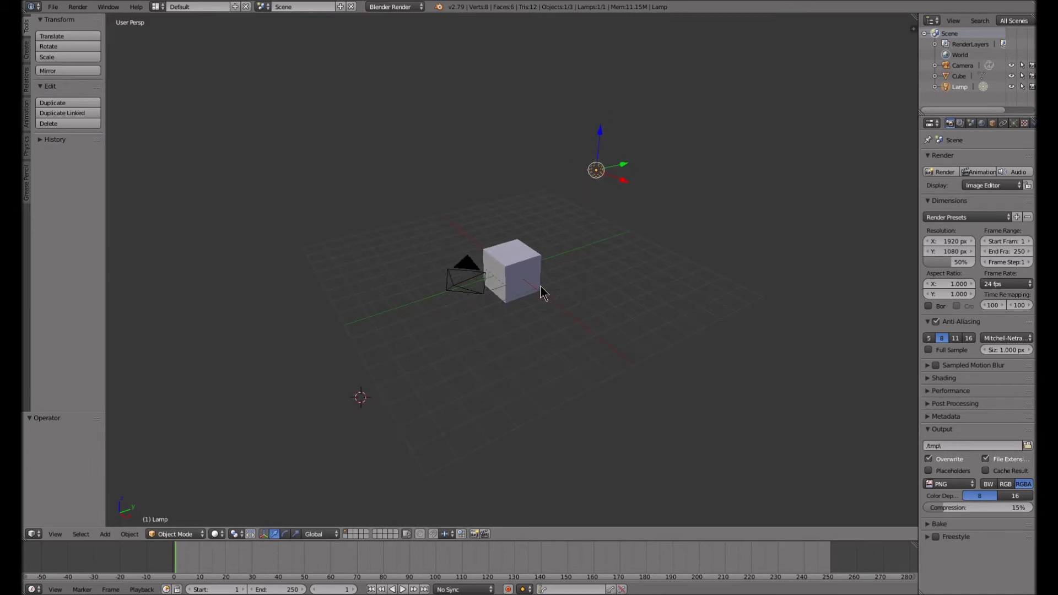
# Zoom in on the cube and back out several times, finishing with the whole scene in view
pyautogui.scroll(4, 557, 256)
pyautogui.scroll(-9, 558, 255)
pyautogui.scroll(8, 558, 256)
pyautogui.scroll(-9, 557, 256)
pyautogui.scroll(9, 558, 256)
pyautogui.scroll(-6, 557, 256)
pyautogui.scroll(4, 558, 256)
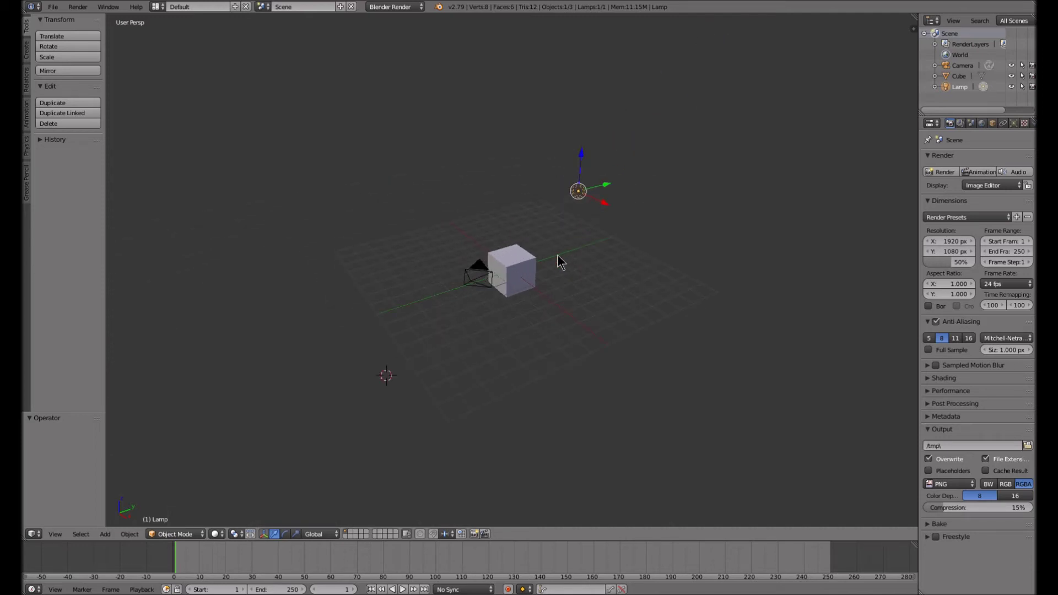
# Orbit to another side of the scene and pan the view back and forth without rotating it
pyautogui.moveTo(560, 248); pyautogui.dragTo(628, 294, button='middle')
pyautogui.moveTo(488, 291); pyautogui.dragTo(458, 229, button='middle')
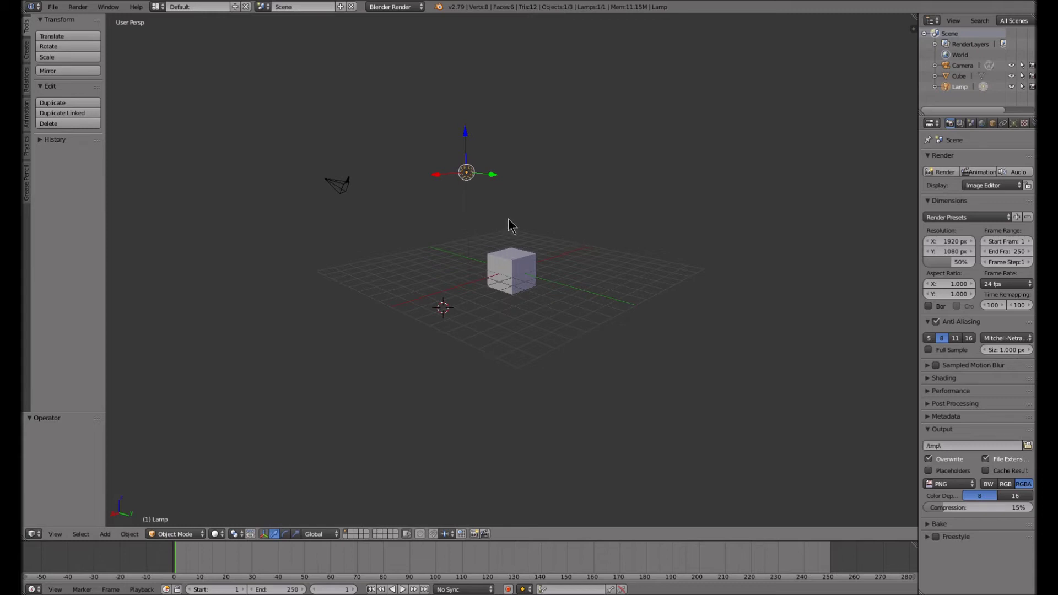
pyautogui.keyDown('shift'); pyautogui.moveTo(510, 220); pyautogui.dragTo(578, 216, button='middle'); pyautogui.keyUp('shift')
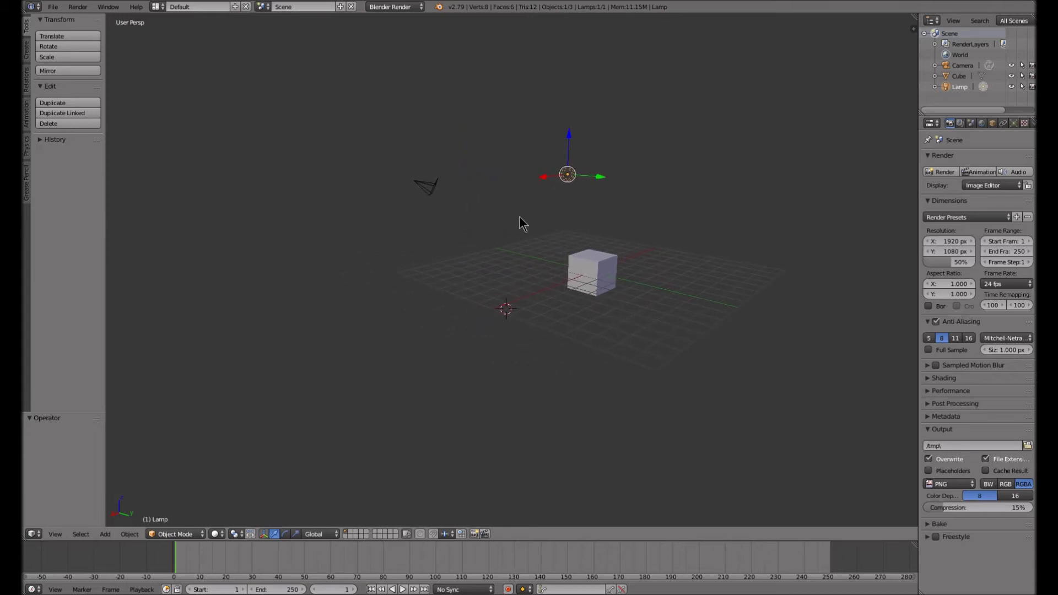
pyautogui.keyDown('shift'); pyautogui.moveTo(385, 224); pyautogui.dragTo(519, 228, button='middle'); pyautogui.keyUp('shift')
pyautogui.keyDown('shift'); pyautogui.moveTo(614, 205); pyautogui.dragTo(388, 237, button='middle'); pyautogui.keyUp('shift')
pyautogui.keyDown('shift'); pyautogui.moveTo(583, 259); pyautogui.dragTo(419, 266, button='middle'); pyautogui.keyUp('shift')
pyautogui.keyDown('shift'); pyautogui.moveTo(302, 281); pyautogui.dragTo(464, 268, button='middle'); pyautogui.keyUp('shift')
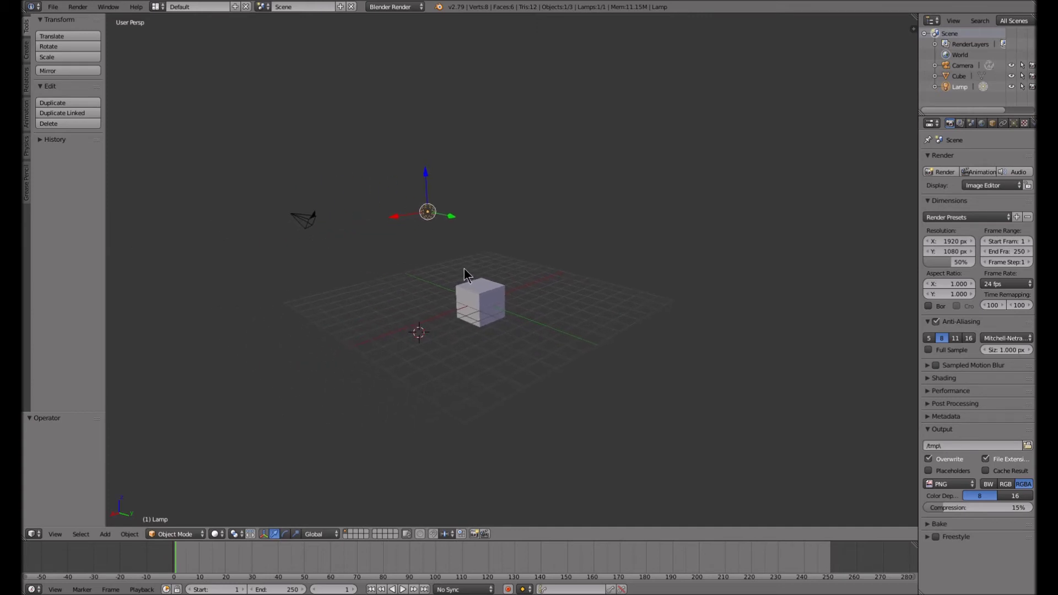
pyautogui.keyDown('shift'); pyautogui.moveTo(358, 275); pyautogui.dragTo(481, 276, button='middle'); pyautogui.keyUp('shift')
# Zoom in close beside the cube and pan the view toward the camera object
pyautogui.scroll(-3, 452, 246)
pyautogui.scroll(8, 452, 247)
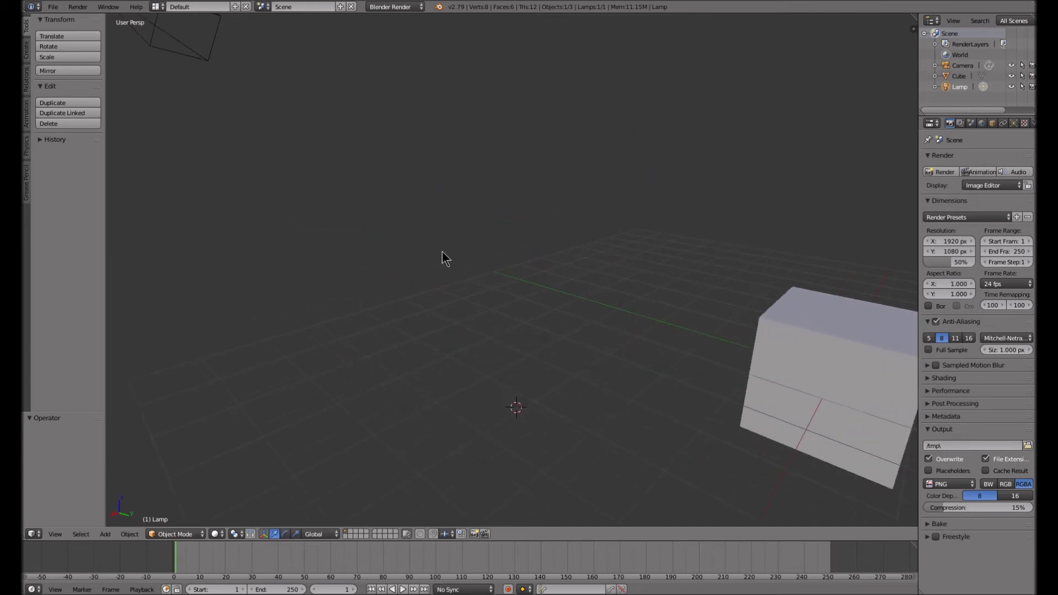
pyautogui.scroll(2, 480, 254)
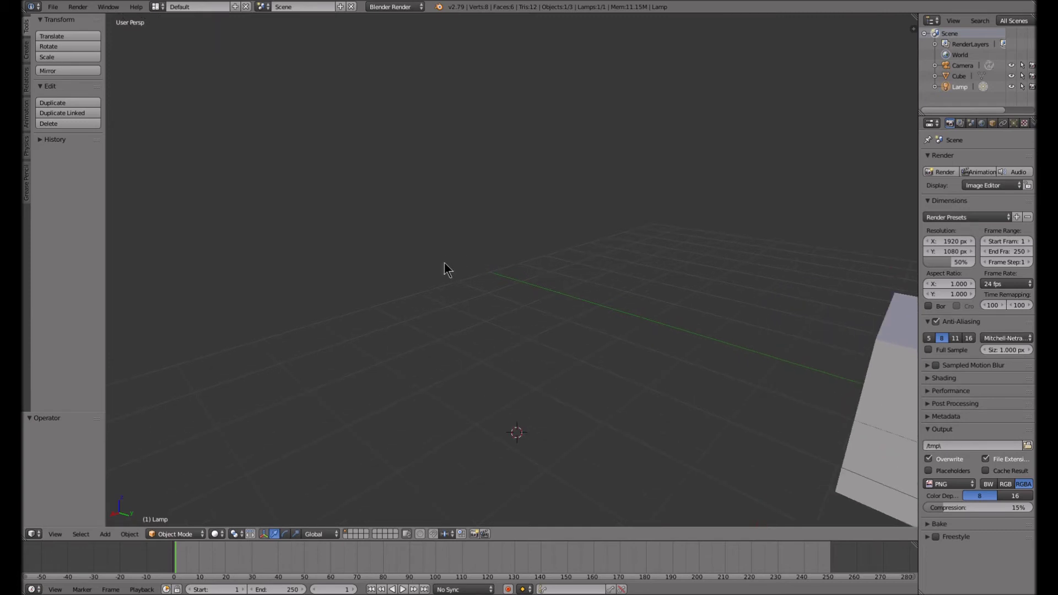
pyautogui.keyDown('shift'); pyautogui.moveTo(440, 265); pyautogui.dragTo(717, 413, button='middle'); pyautogui.keyUp('shift')
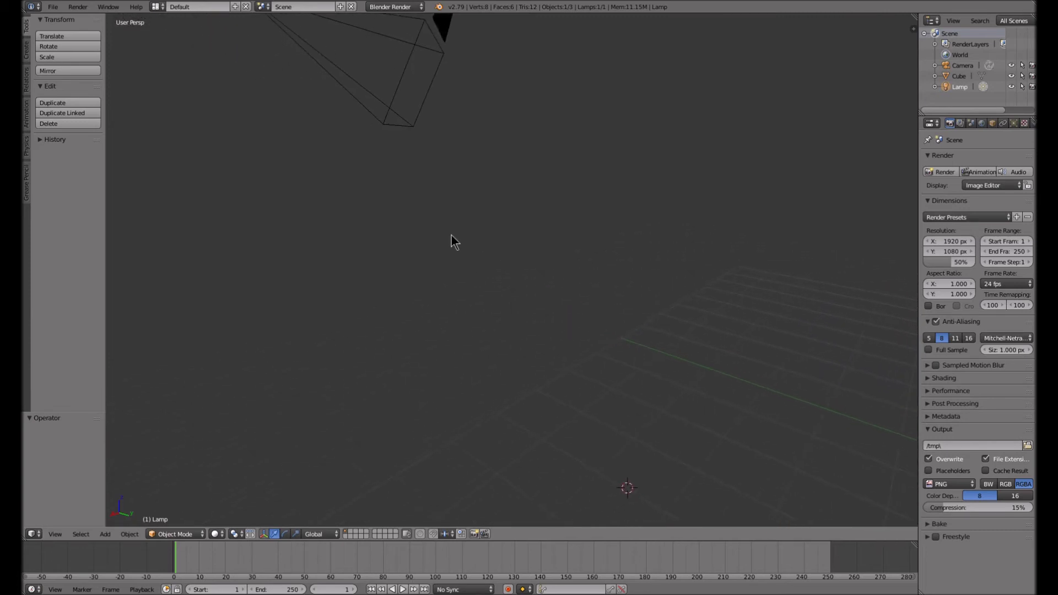
pyautogui.keyDown('shift'); pyautogui.moveTo(390, 180); pyautogui.dragTo(494, 271, button='middle'); pyautogui.keyUp('shift')
# Orbit around the off-centre view point to see how the scene swings away from the middle of the view
pyautogui.moveTo(723, 297); pyautogui.dragTo(532, 123, button='middle')
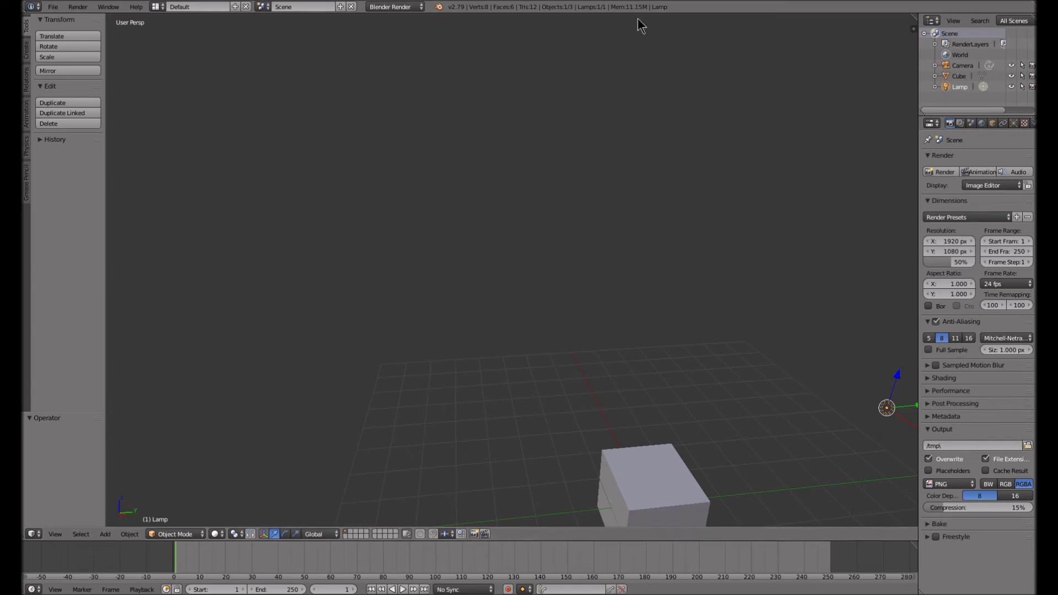
pyautogui.moveTo(631, 85); pyautogui.dragTo(595, 282, button='middle')
pyautogui.moveTo(605, 366); pyautogui.dragTo(454, 69, button='middle')
pyautogui.moveTo(480, 198); pyautogui.dragTo(392, 36, button='middle')
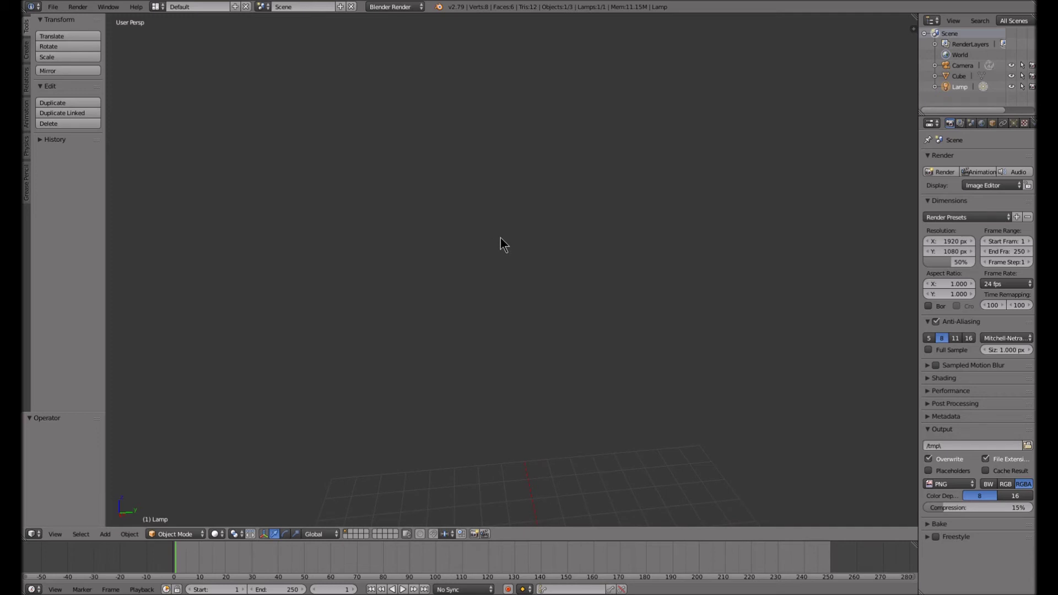
# Switch to the top view to bring the cube, lamp and camera back into sight, and adjust the zoom
pyautogui.press('KP_7')
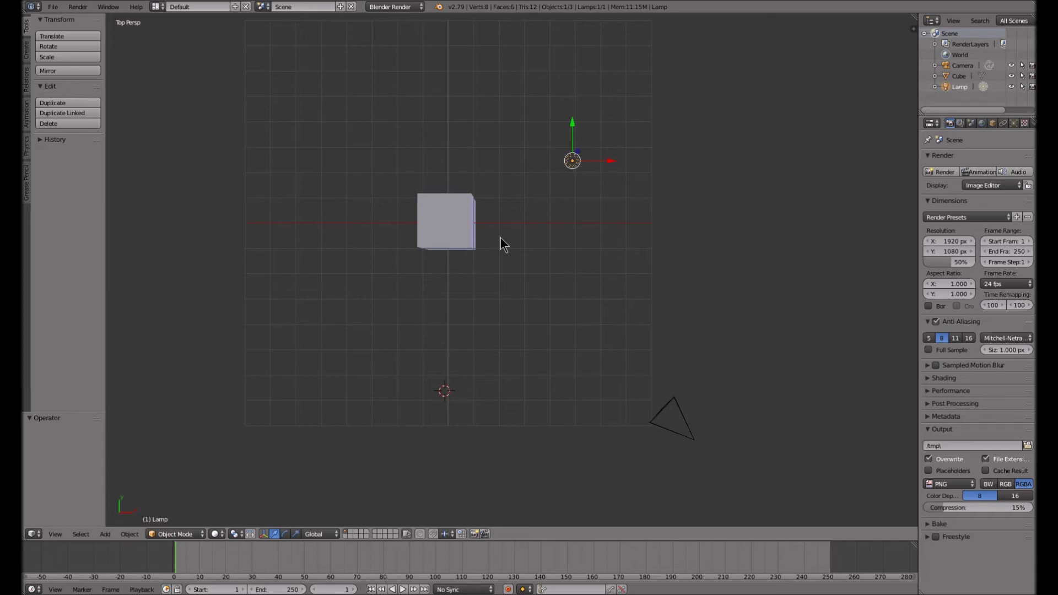
pyautogui.scroll(1, 432, 229)
pyautogui.scroll(-2, 432, 229)
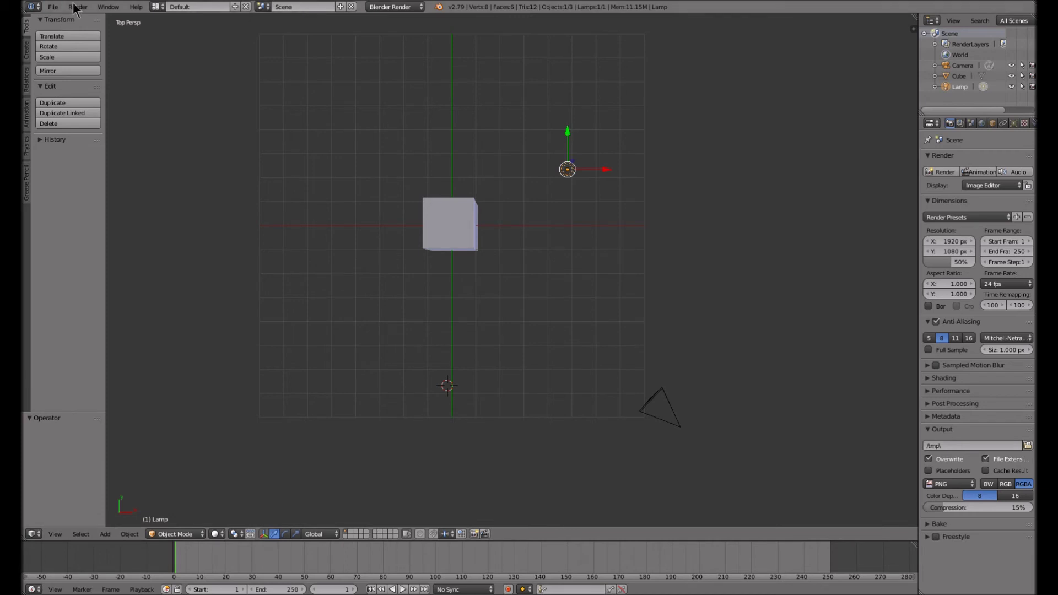
# Open the user preferences, and widen the column holding the outliner and the render properties
pyautogui.click(54, 7)
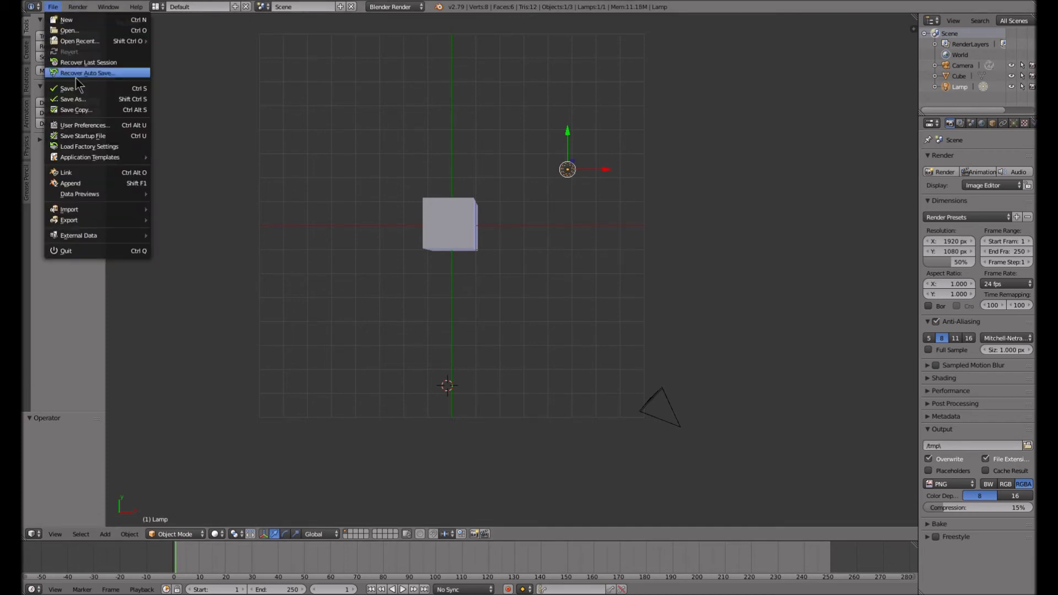
pyautogui.click(89, 126)
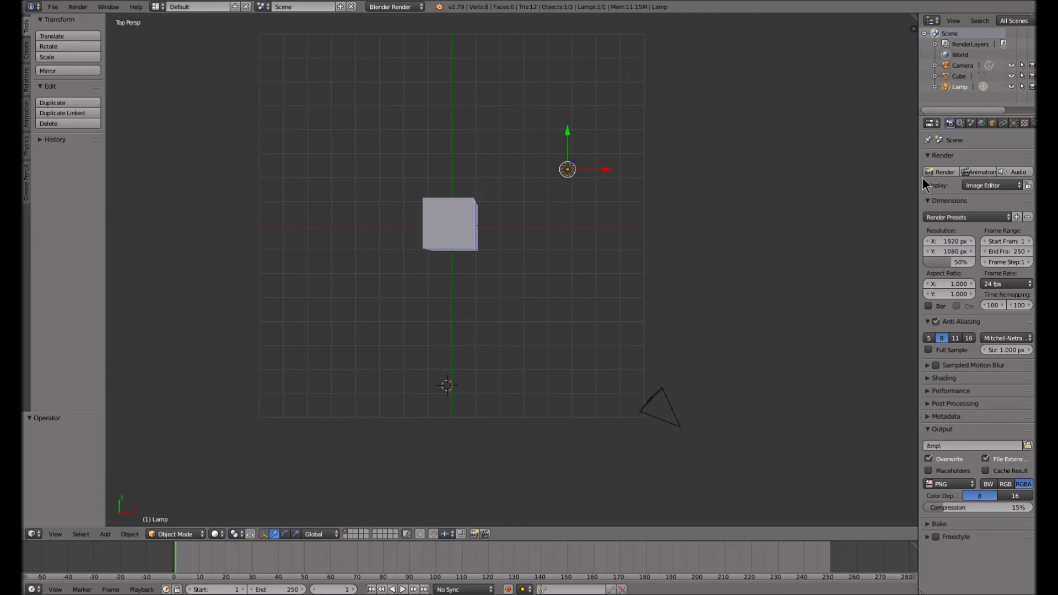
pyautogui.moveTo(928, 189); pyautogui.dragTo(883, 215)
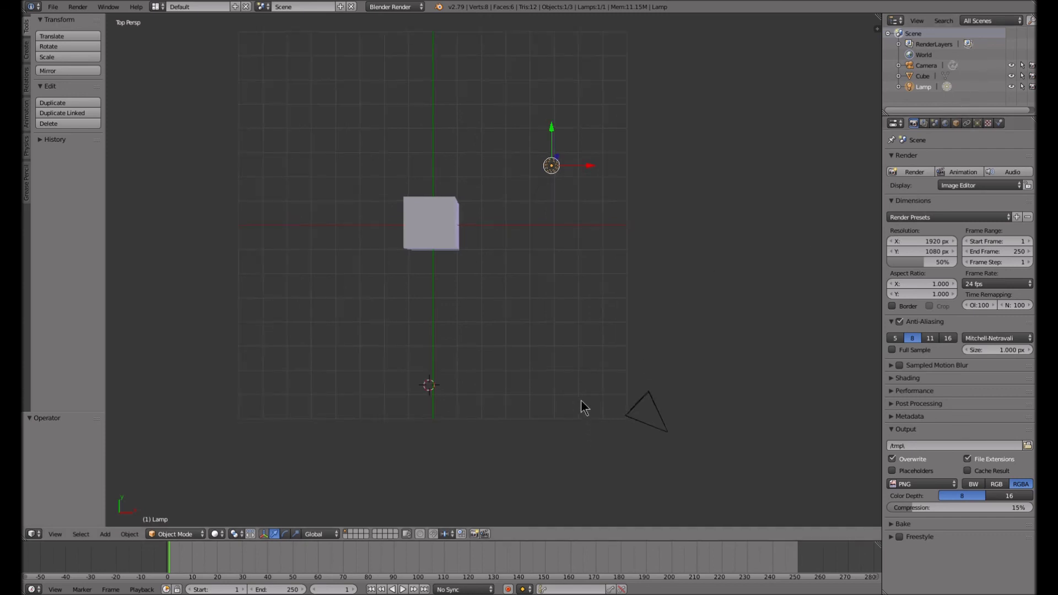
# Orbit from the top view to a tilted overview, zoom far out, and zoom back in on the cube
pyautogui.scroll(-1, 581, 400)
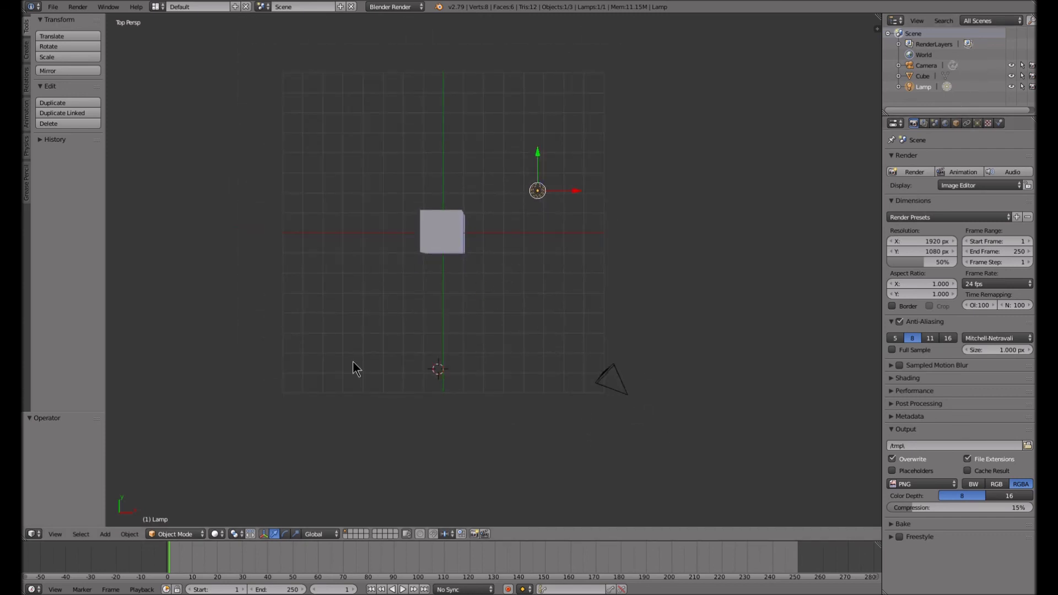
pyautogui.moveTo(498, 329); pyautogui.dragTo(452, 435, button='middle')
pyautogui.scroll(-6, 499, 408)
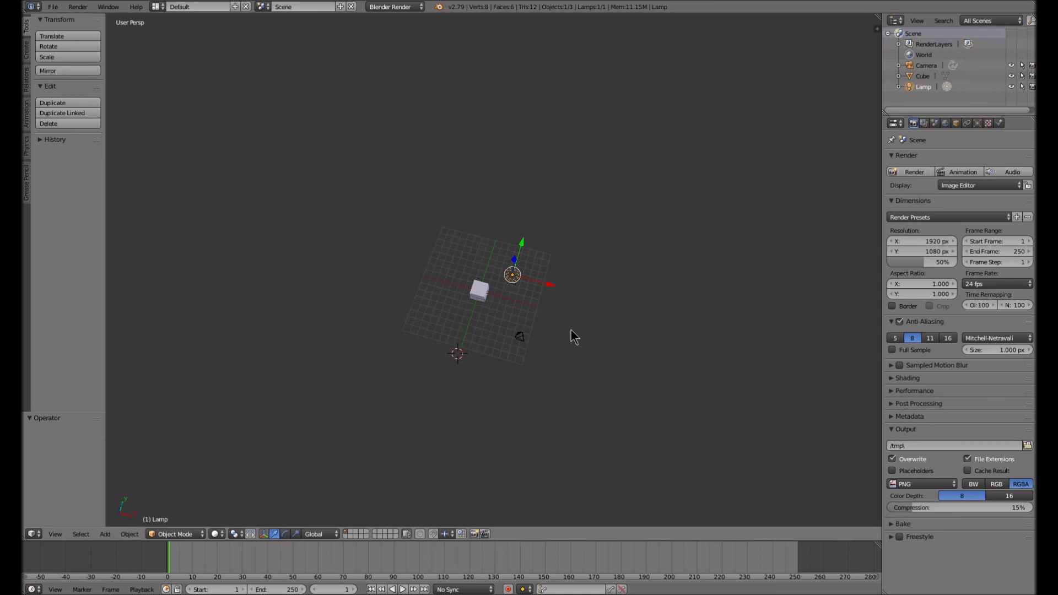
pyautogui.scroll(5, 571, 329)
pyautogui.scroll(2, 571, 330)
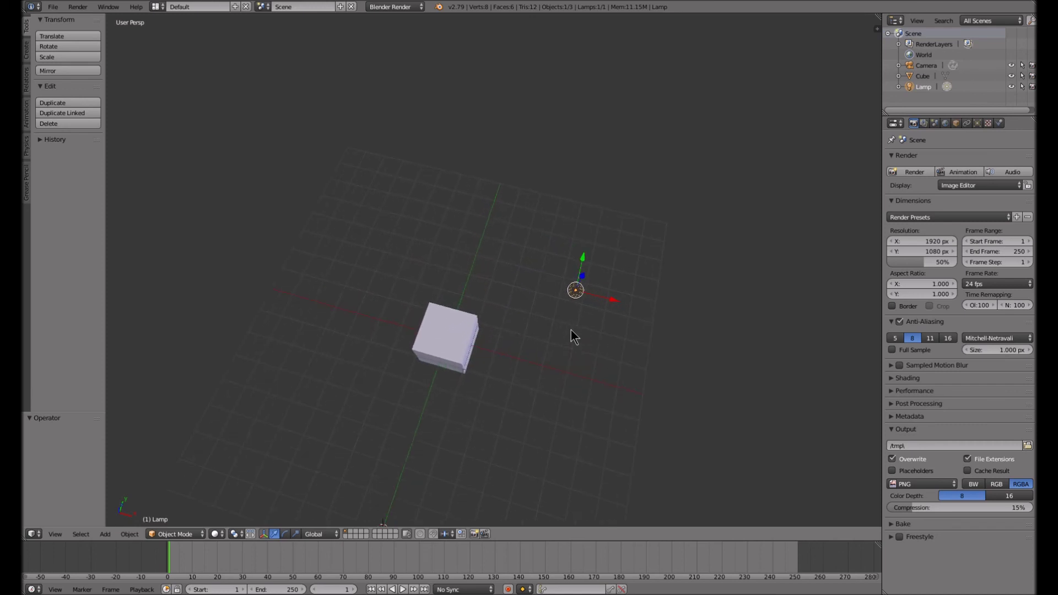